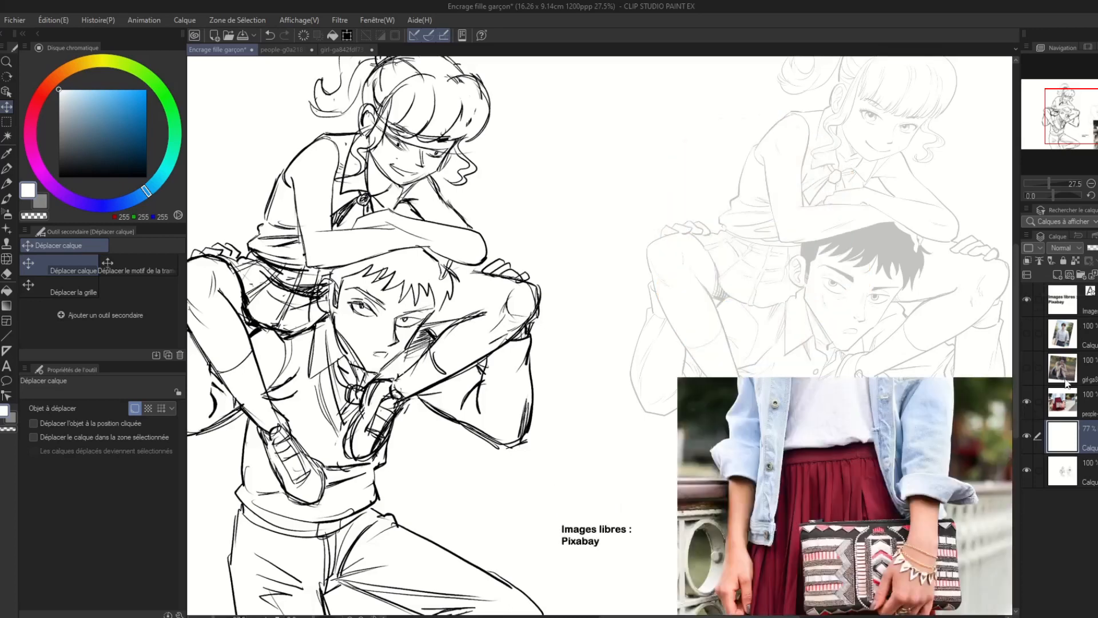
- Show the two hidden reference photo layers, the seated woman and the standing young man
left_click(1026, 371)
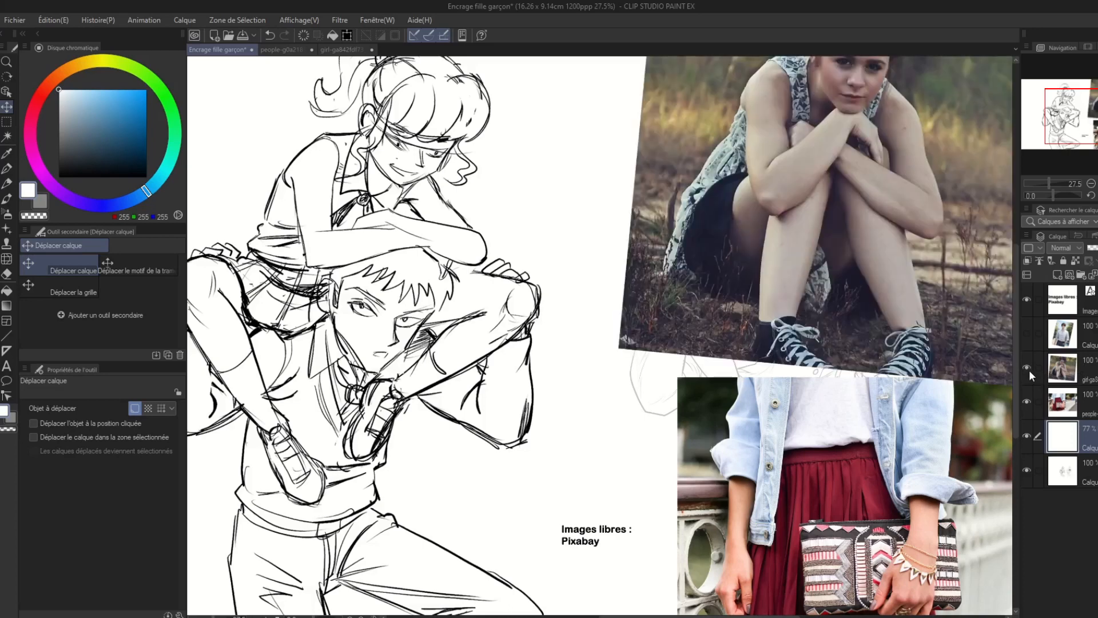
left_click(1027, 338)
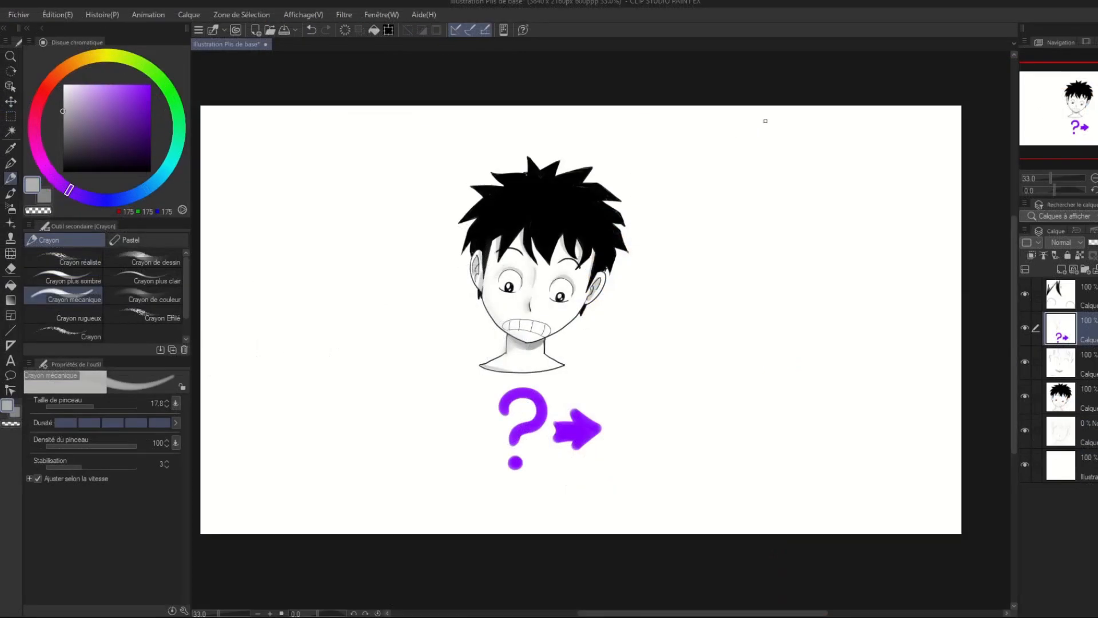
- Sketch a small standing mannequin's round head, neck, chest block, waist and pelvis in light grey with the mechanical pencil
mouse_move(763, 118)
left_mouse_down()
mouse_move(730, 157)
mouse_move(770, 124)
mouse_move(756, 176)
left_mouse_up()
mouse_move(742, 168)
left_mouse_down()
mouse_move(731, 177)
mouse_move(779, 209)
left_mouse_up()
mouse_move(722, 184)
left_mouse_down()
mouse_move(723, 227)
mouse_move(739, 173)
left_mouse_up()
mouse_move(727, 228)
left_mouse_down()
mouse_move(776, 229)
mouse_move(729, 251)
mouse_move(768, 245)
left_mouse_up()
mouse_move(727, 247)
left_mouse_down()
mouse_move(779, 246)
mouse_move(727, 277)
left_mouse_up()
left_click_drag(727, 273, 747, 287)
left_click_drag(753, 247, 754, 280)
left_click_drag(772, 246, 748, 282)
- Sketch the mannequin's two slightly spread legs with round knees and simple feet
left_click_drag(747, 286, 738, 350)
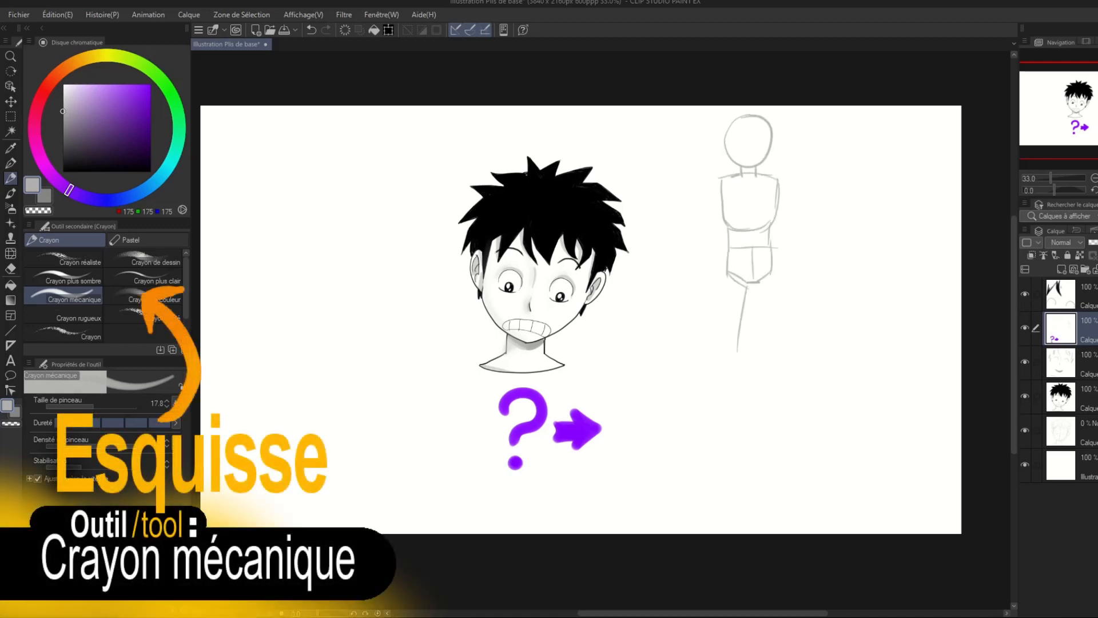
left_click_drag(726, 275, 724, 346)
left_click_drag(728, 346, 724, 348)
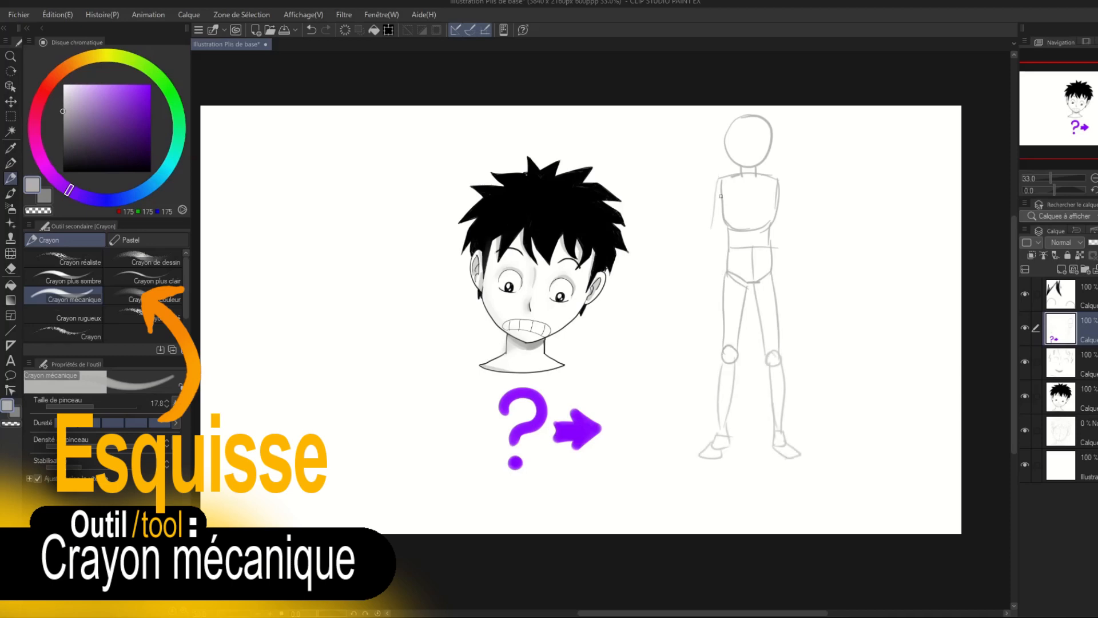
- Sketch the mannequin's arms, one hanging along the body and one bent with the hand on the hip
mouse_move(718, 179)
left_mouse_down()
mouse_move(705, 250)
mouse_move(722, 232)
left_mouse_up()
left_click_drag(723, 233, 705, 281)
left_click_drag(706, 278, 715, 293)
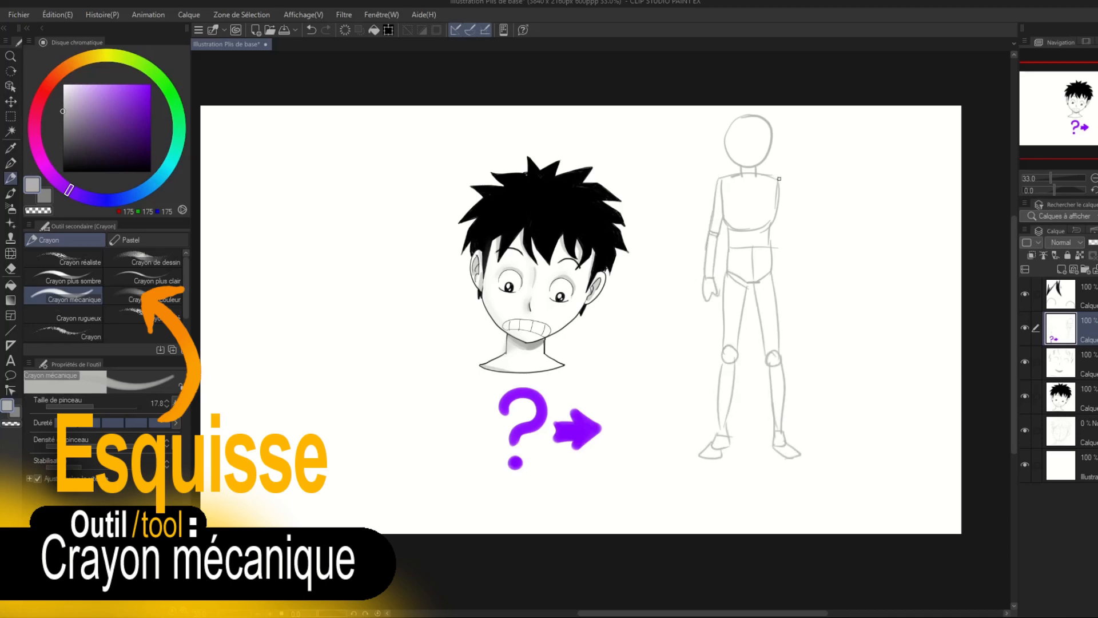
left_click_drag(779, 178, 803, 229)
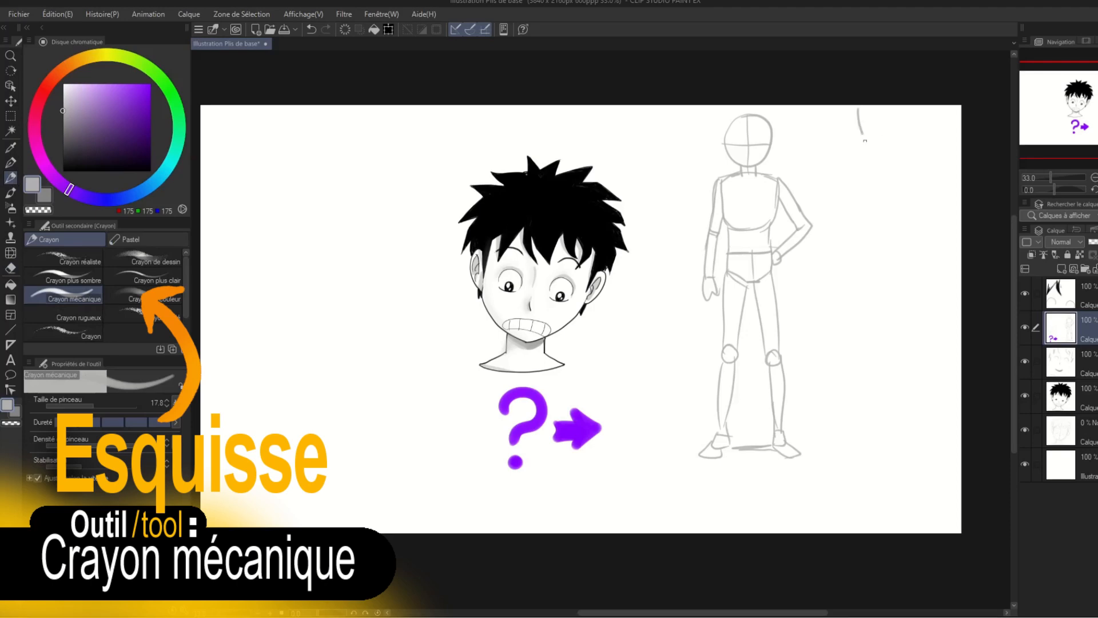
- Sketch a larger close-up female figure's lower face, neck, shoulders, chest, upper arm and waist, undoing the last stroke
mouse_move(865, 140)
left_mouse_down()
mouse_move(907, 176)
mouse_move(859, 211)
mouse_move(961, 309)
left_mouse_up()
left_click_drag(906, 194, 961, 190)
left_click_drag(855, 213, 830, 314)
mouse_move(867, 280)
left_mouse_down()
mouse_move(856, 313)
mouse_move(876, 346)
mouse_move(961, 351)
left_mouse_up()
left_click_drag(875, 347, 864, 394)
key("ctrl+z")
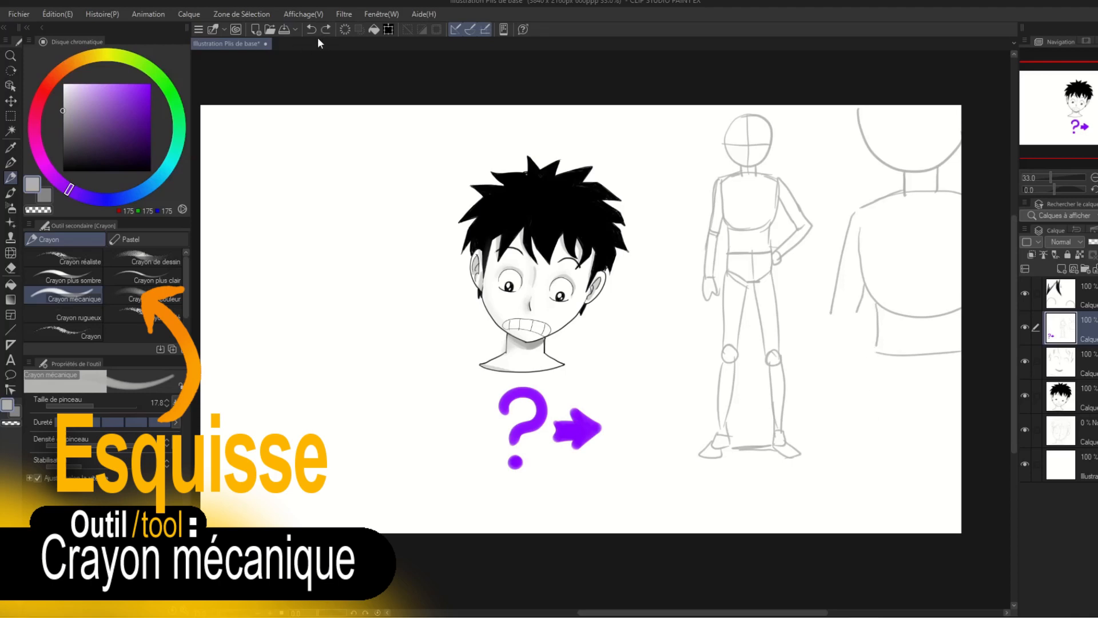
- Sketch the close-up figure's hip, crotch lines and inner thigh, and add curves beneath the bust
mouse_move(877, 342)
left_mouse_down()
mouse_move(842, 467)
mouse_move(894, 533)
left_mouse_up()
left_click_drag(921, 453, 947, 451)
left_click_drag(849, 406, 933, 456)
left_click_drag(946, 449, 961, 439)
left_click_drag(933, 454, 935, 525)
left_click_drag(864, 279, 906, 271)
left_click_drag(947, 277, 961, 276)
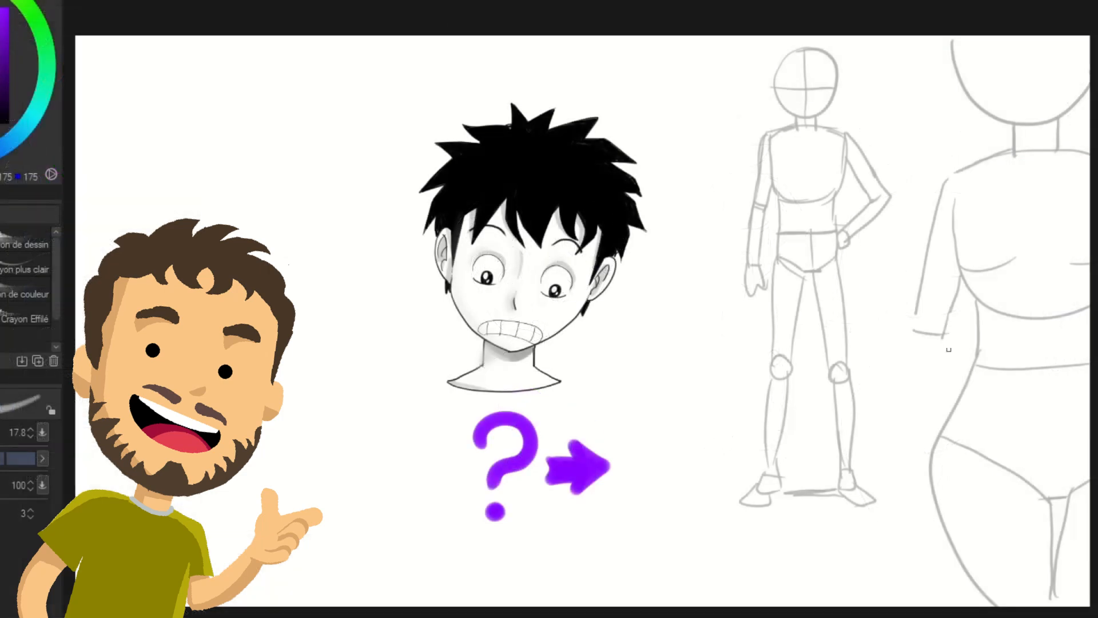
- Sketch the close-up figure's hanging forearm and hand with simple finger shapes
left_click_drag(852, 327, 826, 414)
left_click_drag(909, 446, 927, 499)
mouse_move(890, 455)
left_mouse_down()
mouse_move(925, 496)
mouse_move(892, 527)
mouse_move(926, 509)
left_mouse_up()
left_click_drag(893, 518, 910, 540)
- Draw a lower waistline on the close-up figure and erase the upper one
left_click_drag(971, 379, 1090, 388)
key("e")
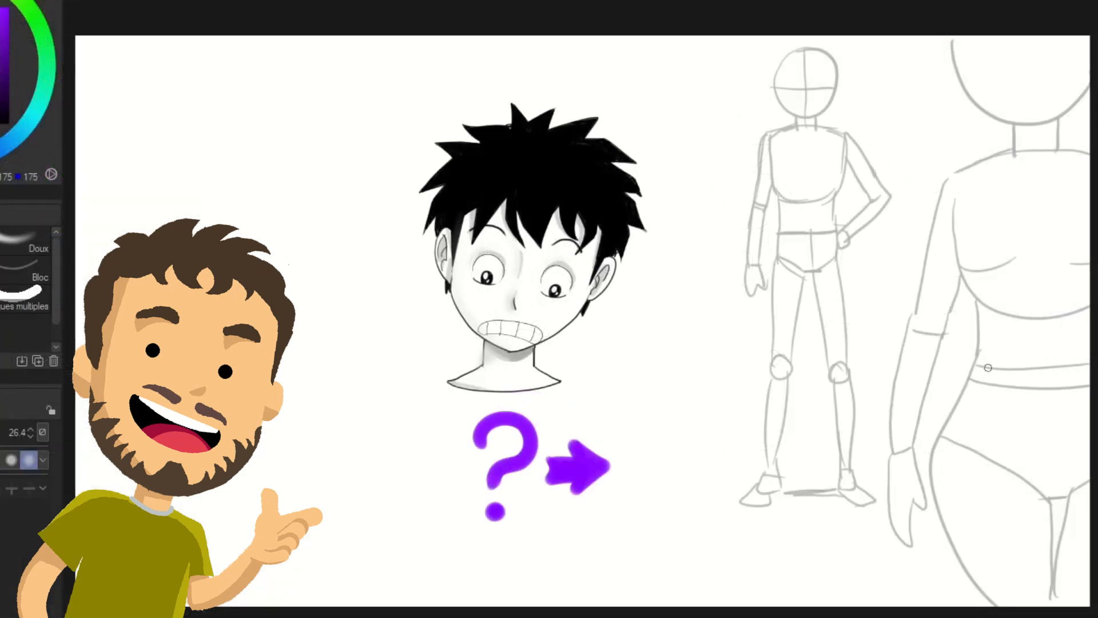
left_click_drag(988, 367, 1087, 364)
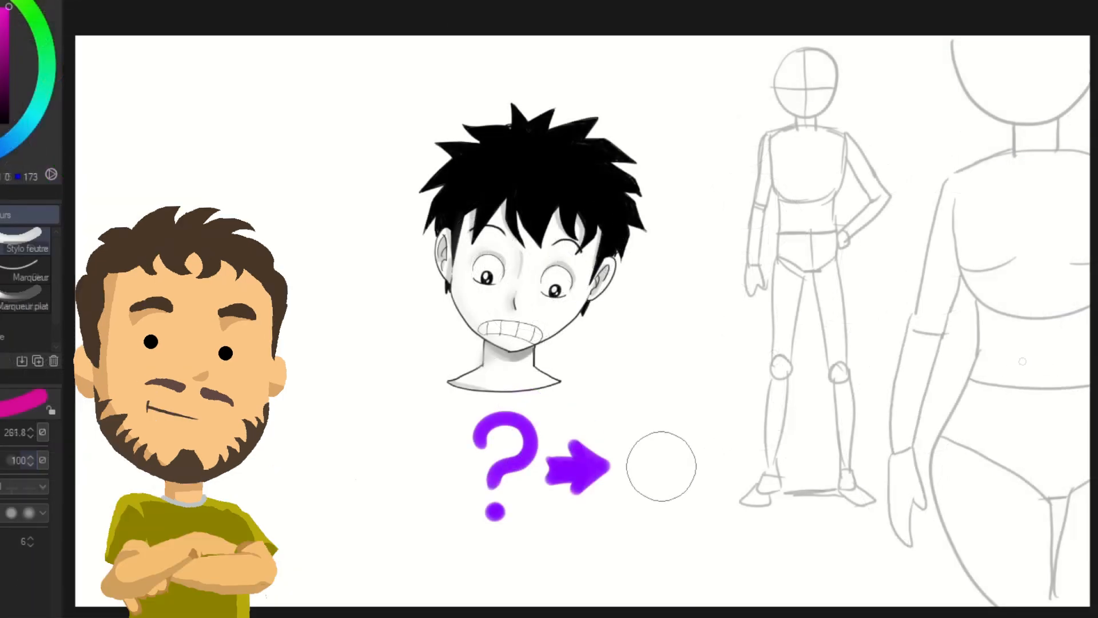
- Stamp a large magenta dot of size 261.8 after the purple arrow and draw three thin arrows radiating from it
left_click(662, 466)
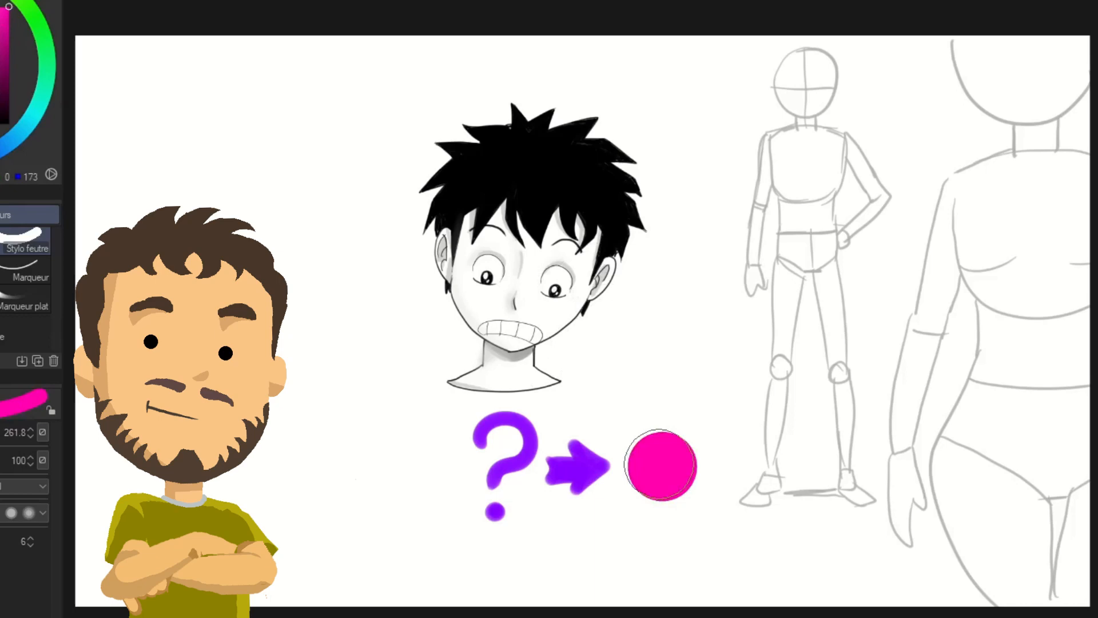
left_click_drag(3, 433, 0, 432)
key("p")
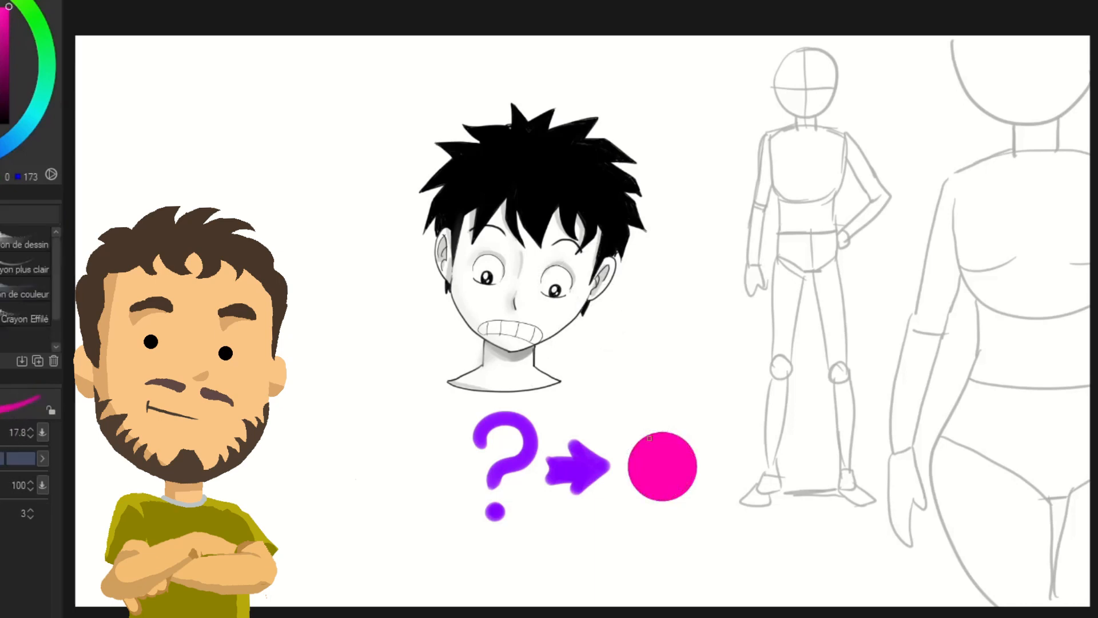
mouse_move(651, 439)
left_mouse_down()
mouse_move(599, 386)
mouse_move(607, 400)
mouse_move(600, 384)
mouse_move(663, 412)
mouse_move(660, 364)
left_mouse_up()
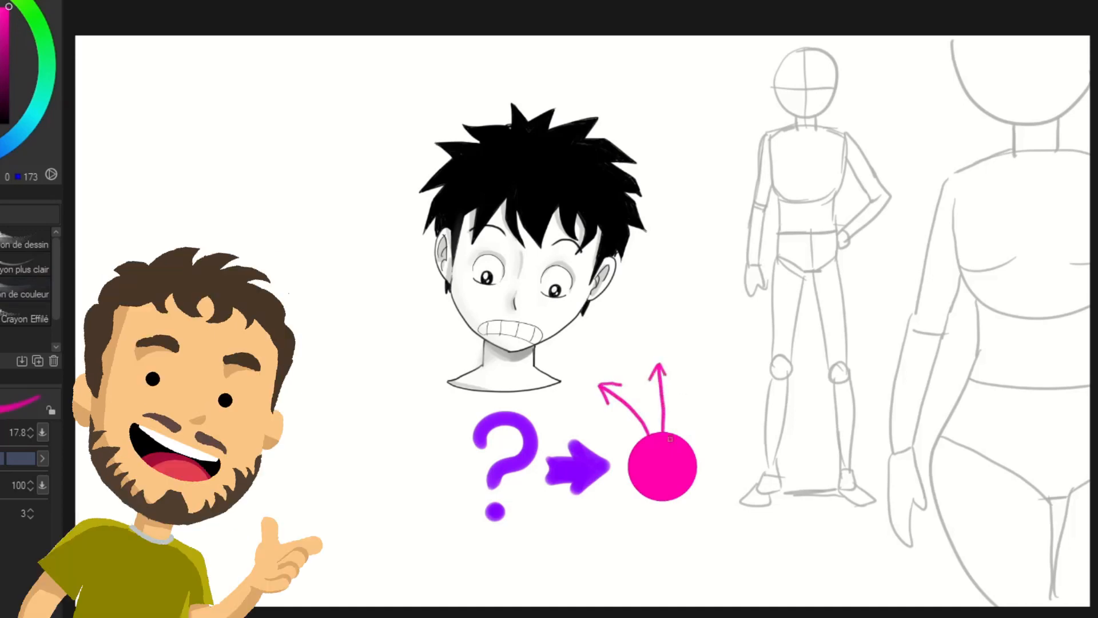
mouse_move(670, 439)
left_mouse_down()
mouse_move(722, 370)
mouse_move(717, 381)
left_mouse_up()
- Mark the crotch of both figures and the small figure's armpits, knees and elbows with magenta dots of size 61.9
key("p")
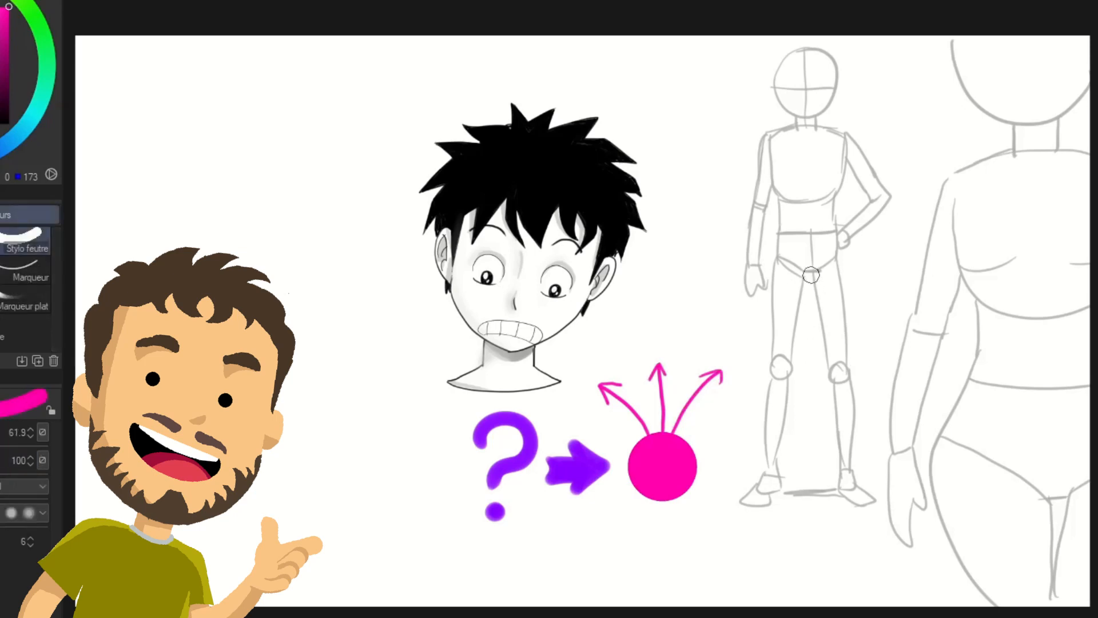
left_click(811, 275)
mouse_move(1057, 502)
left_mouse_down()
mouse_move(1064, 508)
mouse_move(1056, 497)
left_mouse_up()
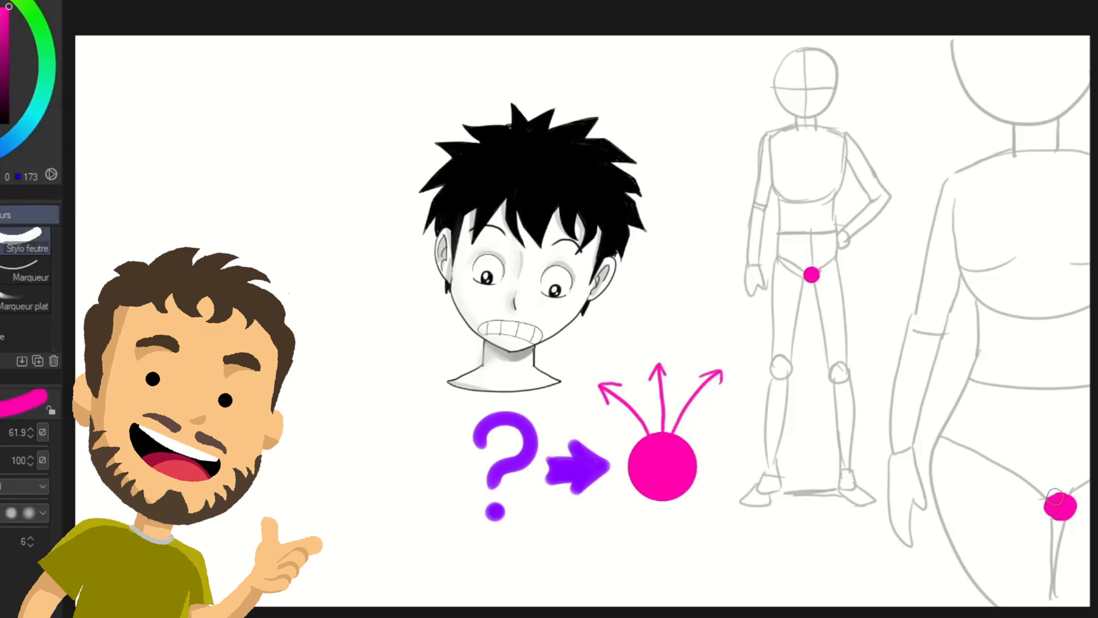
left_click(848, 164)
left_click(770, 159)
left_click(790, 370)
left_click(831, 373)
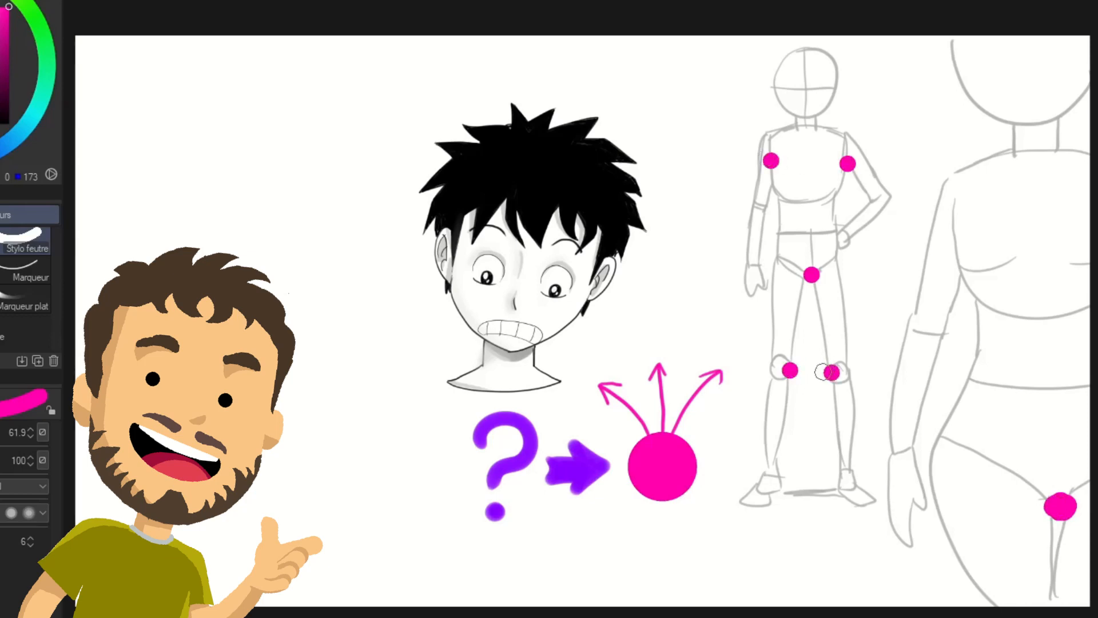
left_click(761, 209)
left_click(878, 199)
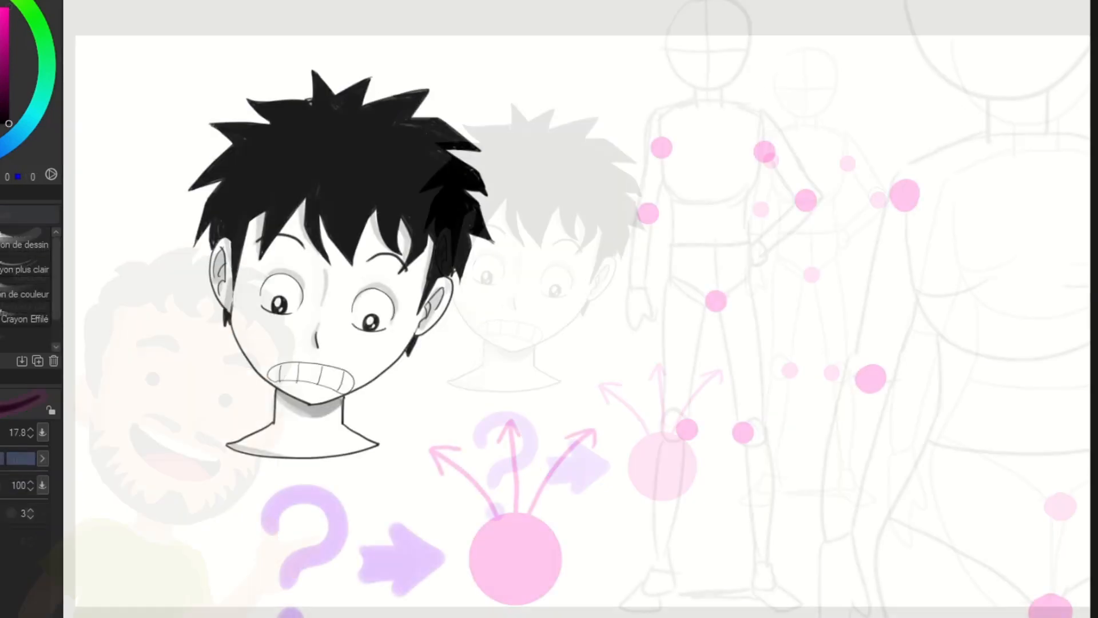
- Draw the small figure's belt, fly and knee-length shorts in black over the faded sketch
mouse_move(701, 243)
left_mouse_down()
mouse_move(671, 254)
mouse_move(703, 241)
mouse_move(739, 254)
mouse_move(747, 244)
mouse_move(720, 254)
mouse_move(717, 292)
left_mouse_up()
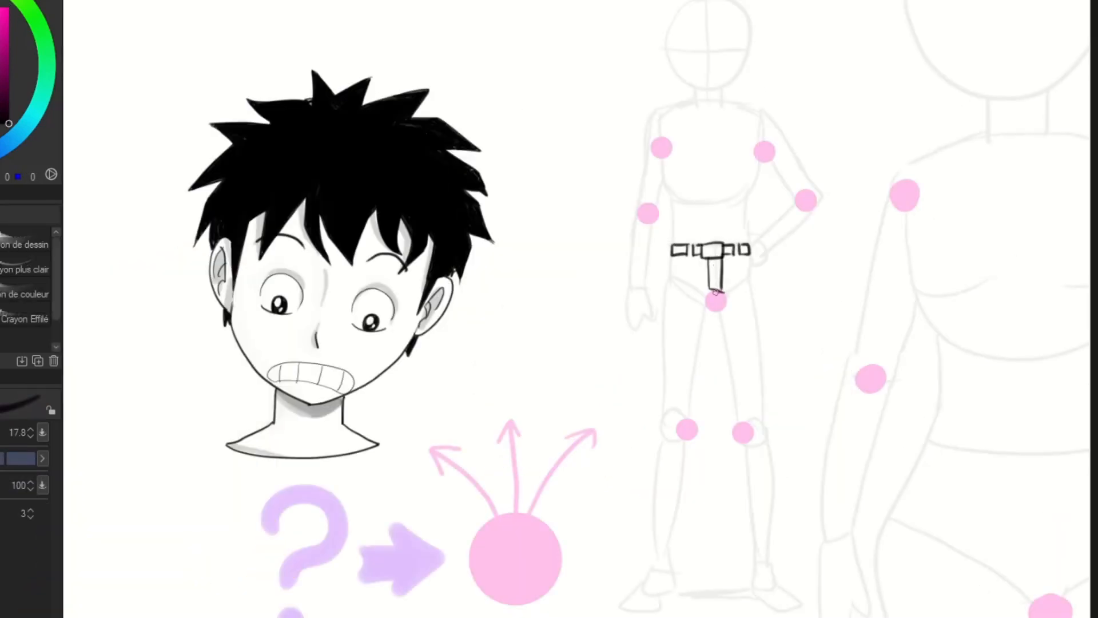
mouse_move(668, 254)
left_mouse_down()
mouse_move(647, 394)
mouse_move(699, 396)
left_mouse_up()
mouse_move(716, 318)
left_mouse_down()
mouse_move(699, 396)
mouse_move(722, 338)
mouse_move(774, 392)
left_mouse_up()
mouse_move(749, 252)
left_mouse_down()
mouse_move(772, 352)
mouse_move(776, 392)
left_mouse_up()
- Draw a horizontal magenta arrow pointing at the shorts' crotch area
key("x")
left_click_drag(523, 310, 610, 311)
left_click_drag(595, 303, 593, 322)
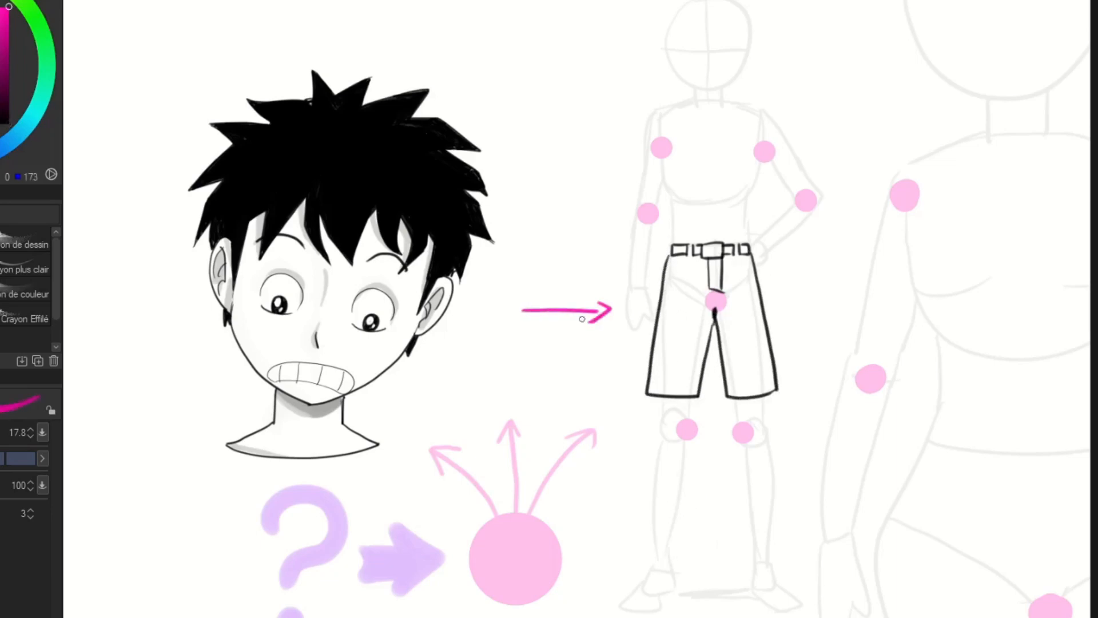
- Draw black fold lines radiating from the shorts' crotch point with the pencil at size 11.2
key("x")
key("bracketleft")
mouse_move(716, 309)
left_mouse_down()
mouse_move(736, 329)
mouse_move(688, 345)
left_mouse_up()
left_click_drag(714, 309, 679, 317)
left_click_drag(716, 311, 725, 308)
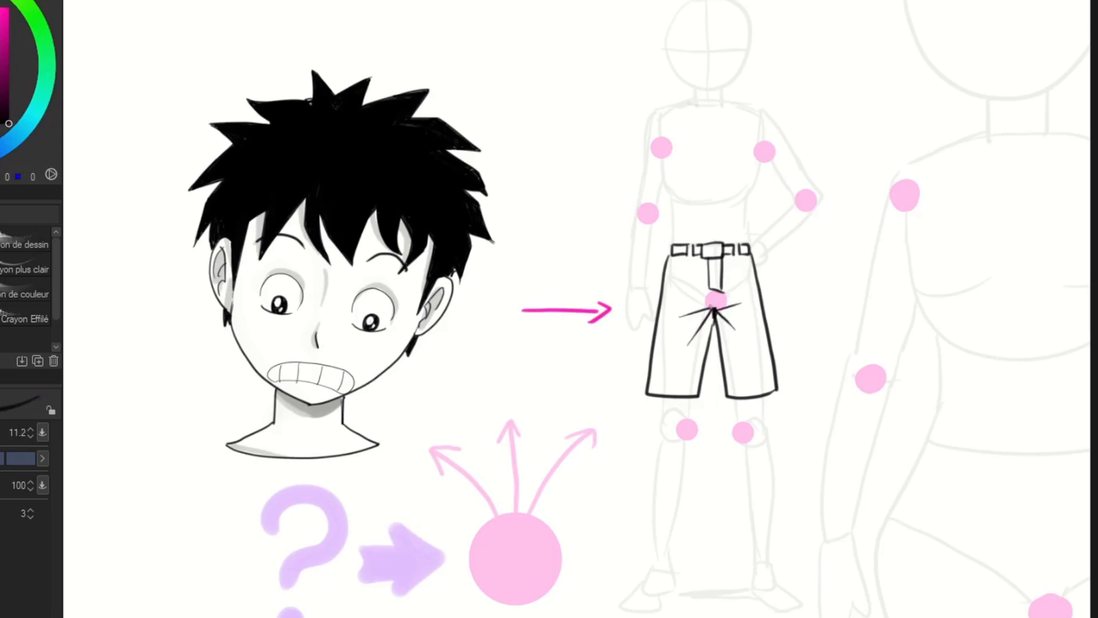
- Outline the sweater's neckline, the sleeve of the hanging arm and the adjoining side of the torso in black
left_click_drag(732, 102, 689, 101)
mouse_move(690, 98)
left_mouse_down()
mouse_move(629, 171)
mouse_move(654, 289)
left_mouse_up()
left_click_drag(667, 171, 658, 246)
- Draw a magenta arrow pointing at the shoulder of the hanging arm
key("x")
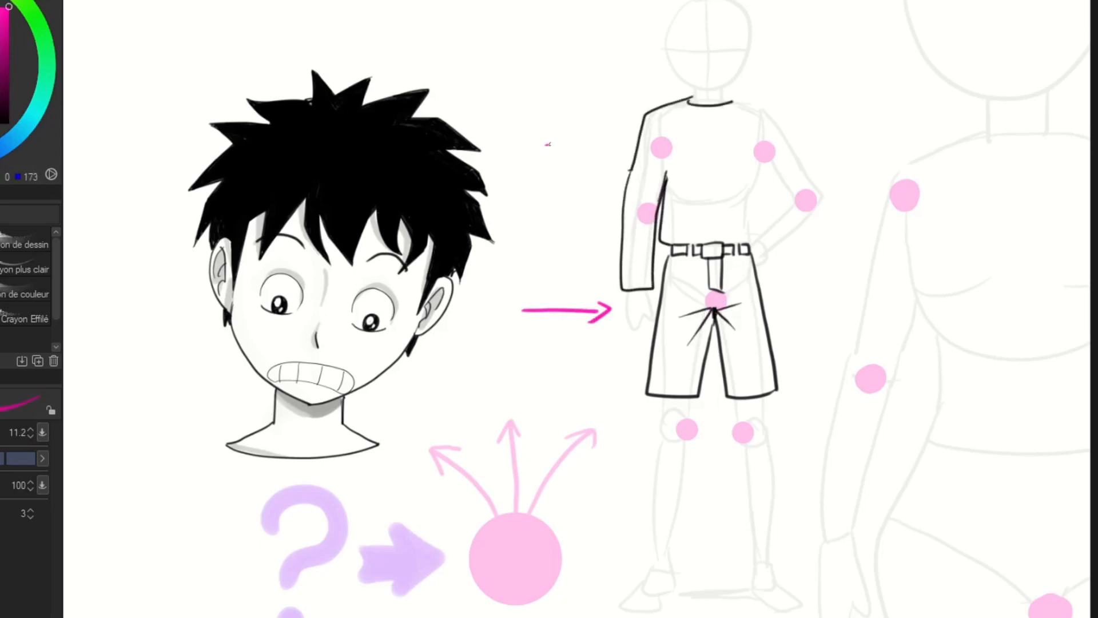
left_click_drag(548, 144, 606, 143)
left_click_drag(587, 135, 590, 153)
- Draw black fold lines at the armpit and elbow of the hanging arm's sleeve
key("x")
left_click_drag(645, 117, 668, 156)
mouse_move(668, 162)
left_mouse_down()
mouse_move(643, 195)
mouse_move(667, 180)
left_mouse_up()
left_click_drag(658, 209, 630, 220)
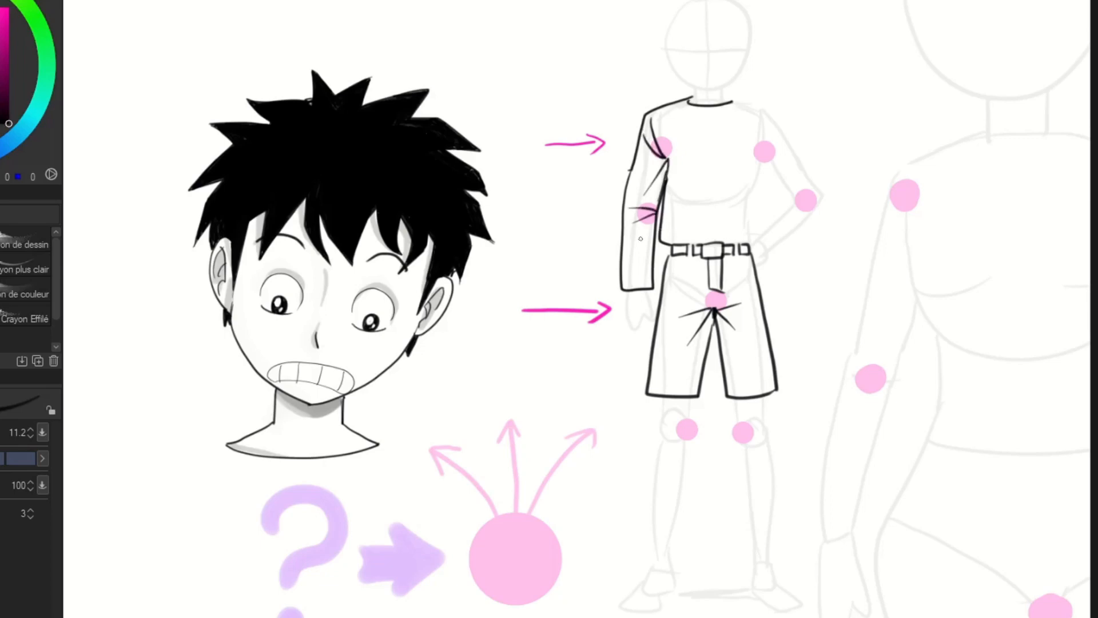
- Outline the bent arm's sleeve and torso side in black, and add a magenta arrow pointing outward from its shoulder
mouse_move(736, 95)
left_mouse_down()
mouse_move(770, 107)
mouse_move(830, 192)
mouse_move(758, 242)
mouse_move(792, 194)
mouse_move(756, 188)
mouse_move(747, 249)
left_mouse_up()
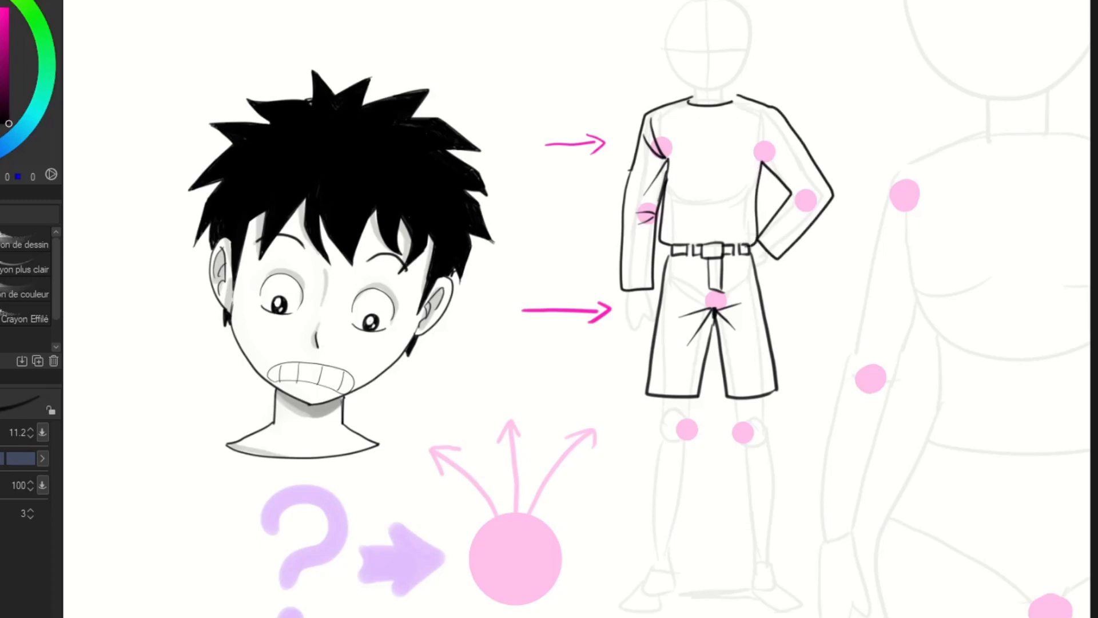
left_click_drag(8, 28, 9, 7)
mouse_move(798, 119)
left_mouse_down()
mouse_move(851, 102)
mouse_move(842, 114)
left_mouse_up()
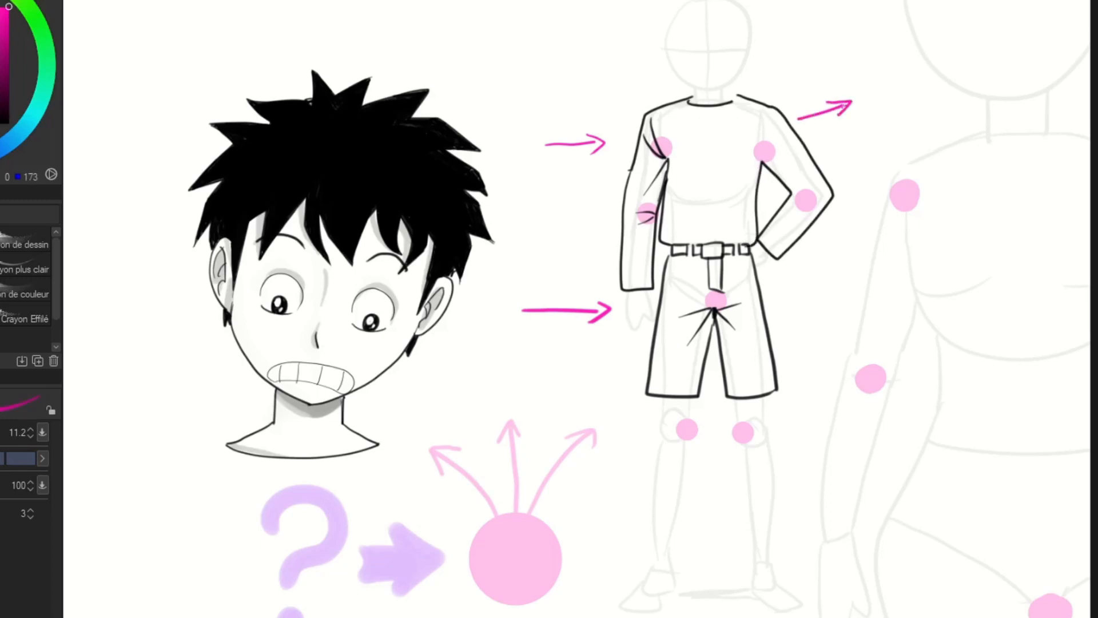
- Draw black fold lines radiating from the armpit and elbow of the bent arm's sleeve
left_click_drag(9, 7, 8, 123)
mouse_move(762, 163)
left_mouse_down()
mouse_move(791, 151)
mouse_move(787, 137)
mouse_move(818, 188)
left_mouse_up()
left_click_drag(788, 193, 820, 204)
left_click_drag(788, 197, 799, 211)
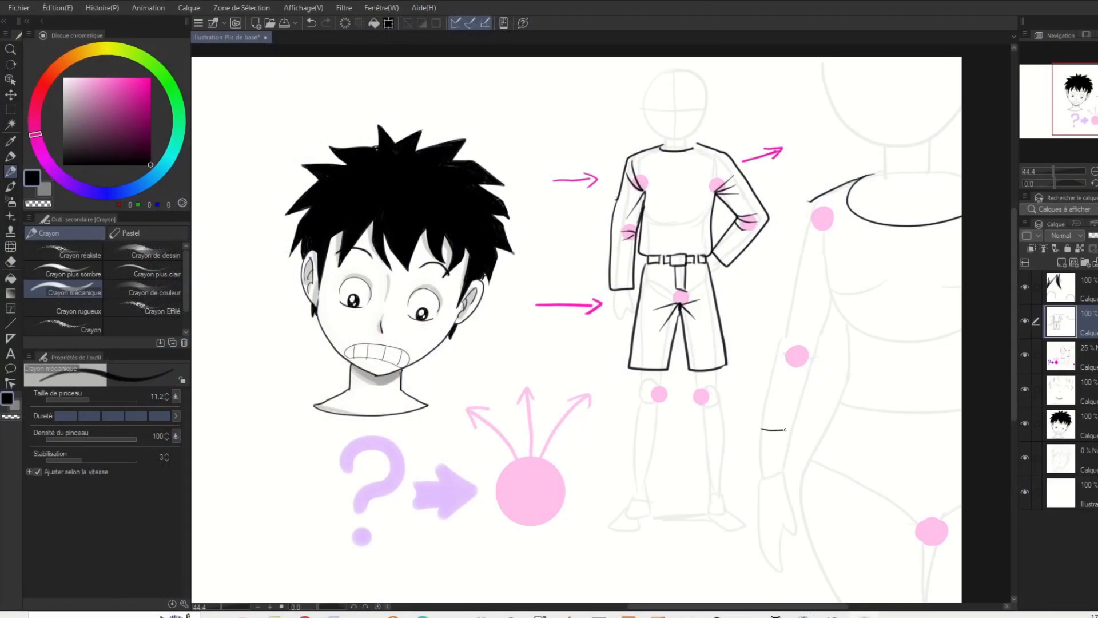
- Outline the close-up figure's long sleeve and cuff in black, with folds at the armpit and elbow
left_click_drag(785, 430, 786, 454)
left_click_drag(761, 429, 763, 458)
left_click_drag(798, 229, 784, 328)
mouse_move(814, 202)
left_mouse_down()
mouse_move(834, 308)
mouse_move(767, 383)
mouse_move(755, 429)
left_mouse_up()
left_click_drag(785, 337, 808, 342)
left_click_drag(784, 351, 808, 350)
left_click_drag(834, 307, 801, 426)
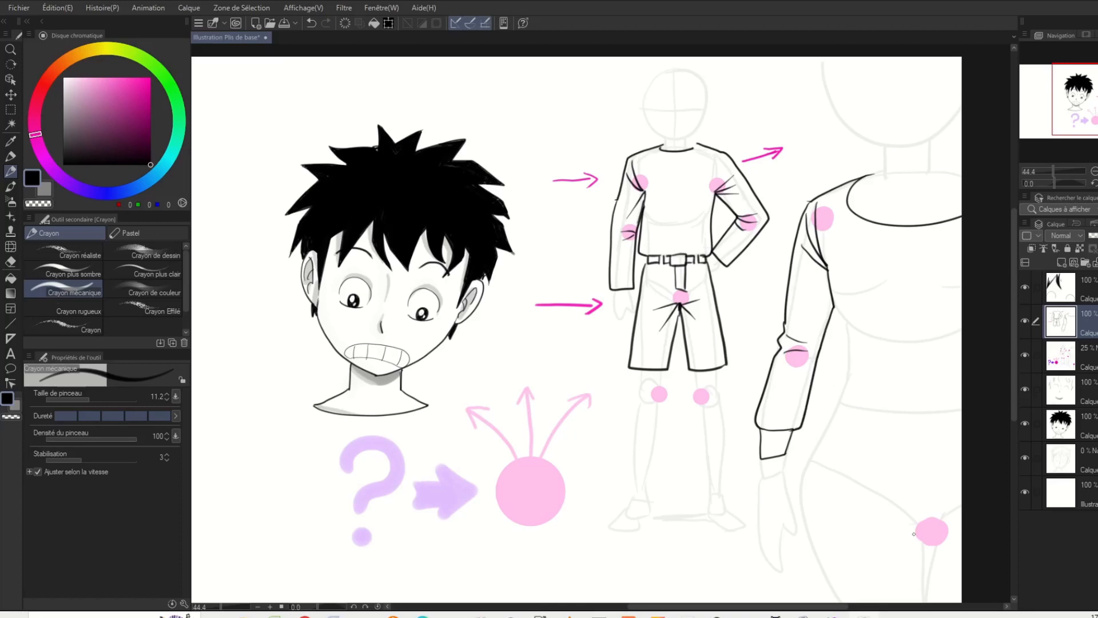
- Draw black folds radiating from the close-up figure's crotch point and the inner thigh lines of the trousers
left_click_drag(829, 521, 932, 533)
left_click_drag(924, 533, 962, 524)
left_click_drag(884, 495, 938, 532)
left_click_drag(922, 534, 916, 602)
left_click_drag(938, 537, 934, 602)
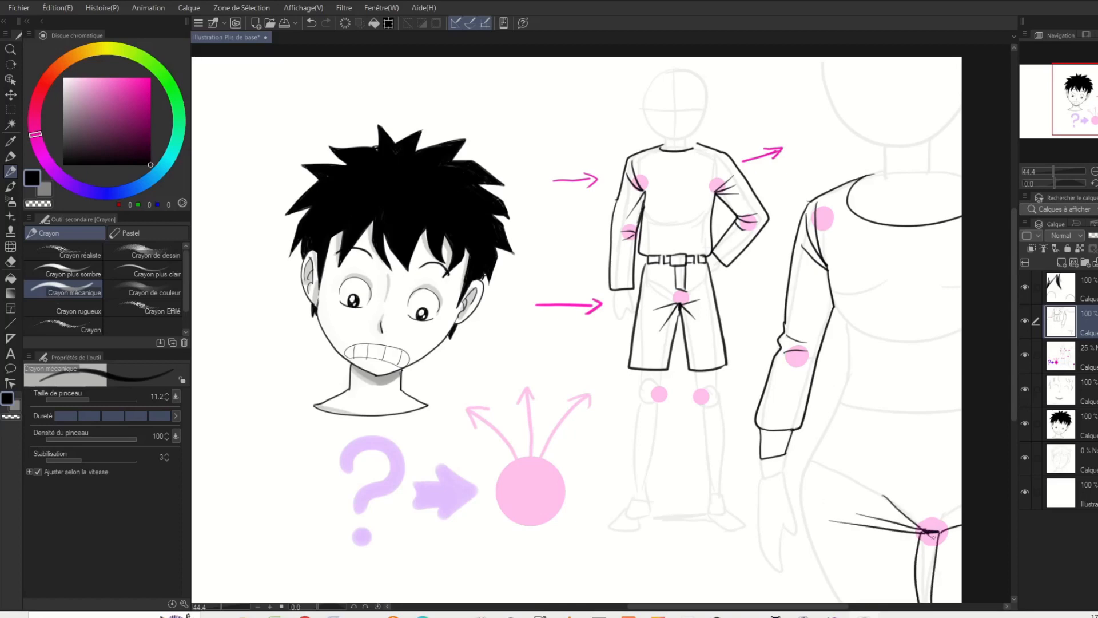
- Outline the close-up figure's top side, hem and trouser hip in black, undoing the trousers' centre line
left_click_drag(838, 403, 958, 412)
left_click_drag(844, 300, 829, 403)
left_click_drag(838, 407, 858, 604)
left_click_drag(933, 417, 934, 515)
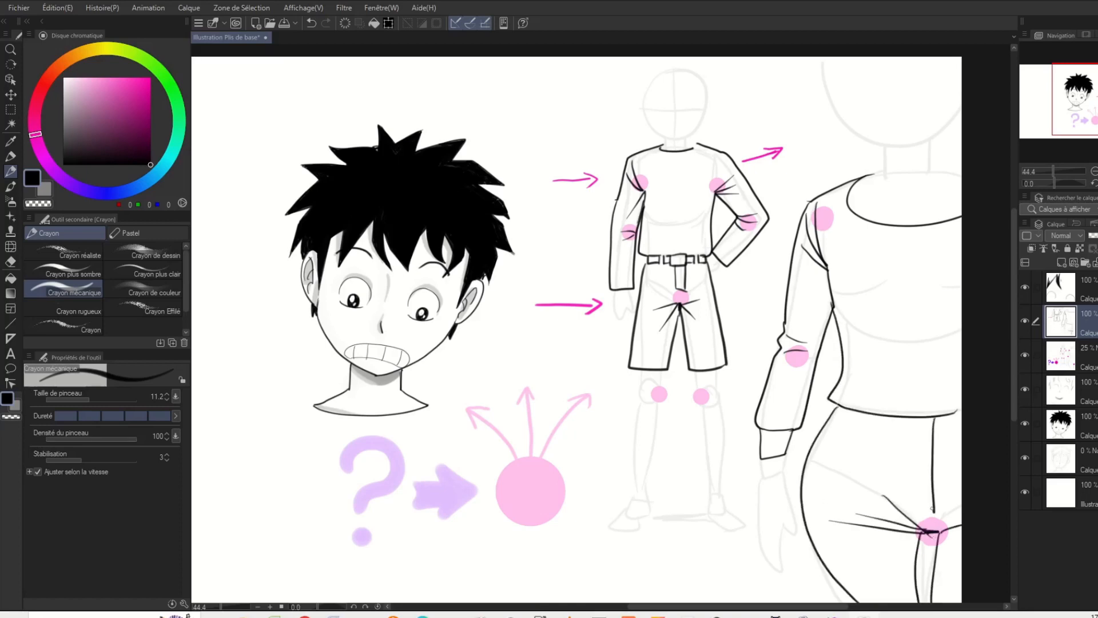
key("ctrl+z")
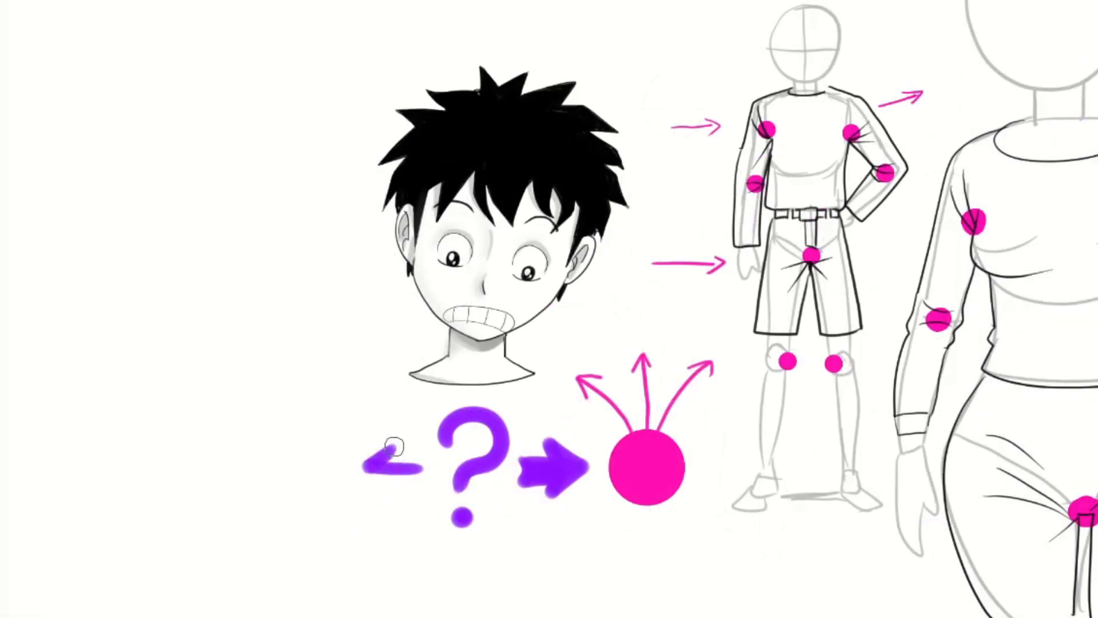
- Finish a second purple arrow pointing away from the question mark and paint one thick and three thin yellow wavy strokes beyond it
mouse_move(369, 475)
left_mouse_down()
mouse_move(395, 503)
mouse_move(409, 470)
left_mouse_up()
left_click_drag(196, 488, 340, 476)
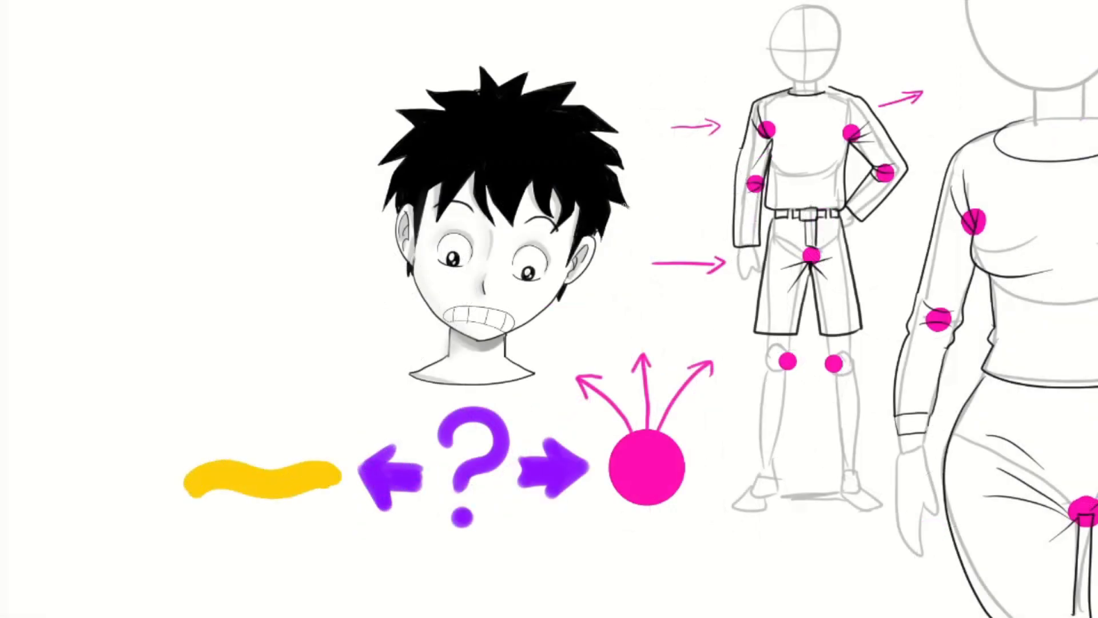
left_click_drag(229, 438, 334, 432)
left_click_drag(197, 522, 267, 516)
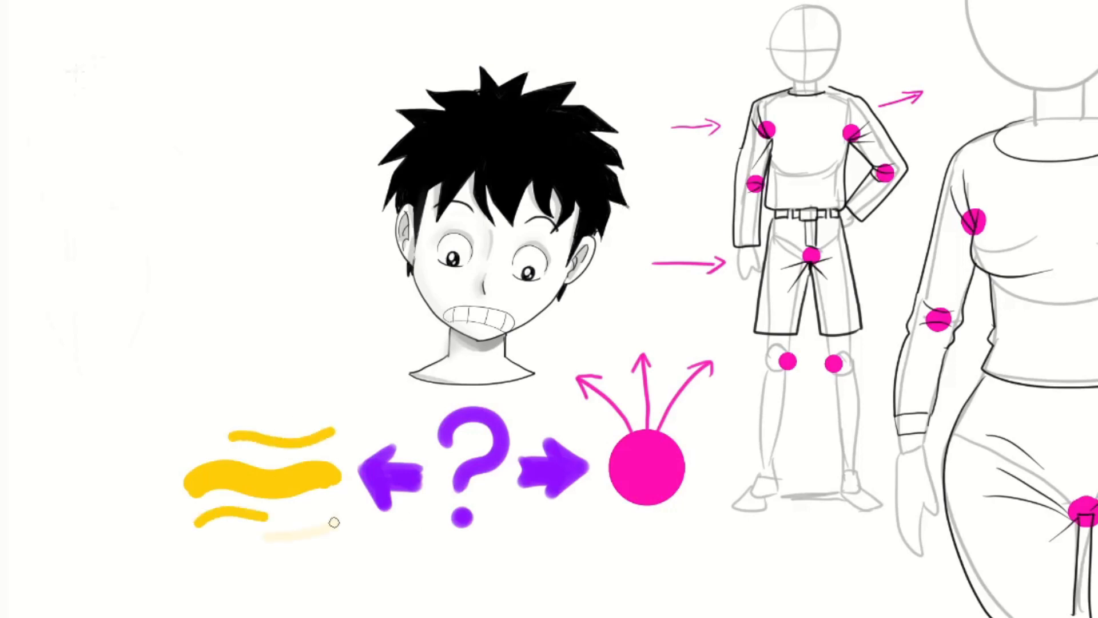
left_click_drag(335, 524, 265, 537)
- Outline a new small female figure in a scoop-neck top and trousers, with one arm bent behind her hip
left_click_drag(47, 9, 107, 24)
mouse_move(71, 81)
left_mouse_down()
mouse_move(101, 86)
mouse_move(46, 159)
left_mouse_up()
left_click_drag(105, 78, 171, 140)
left_click_drag(120, 205, 92, 384)
left_click_drag(40, 211, 73, 348)
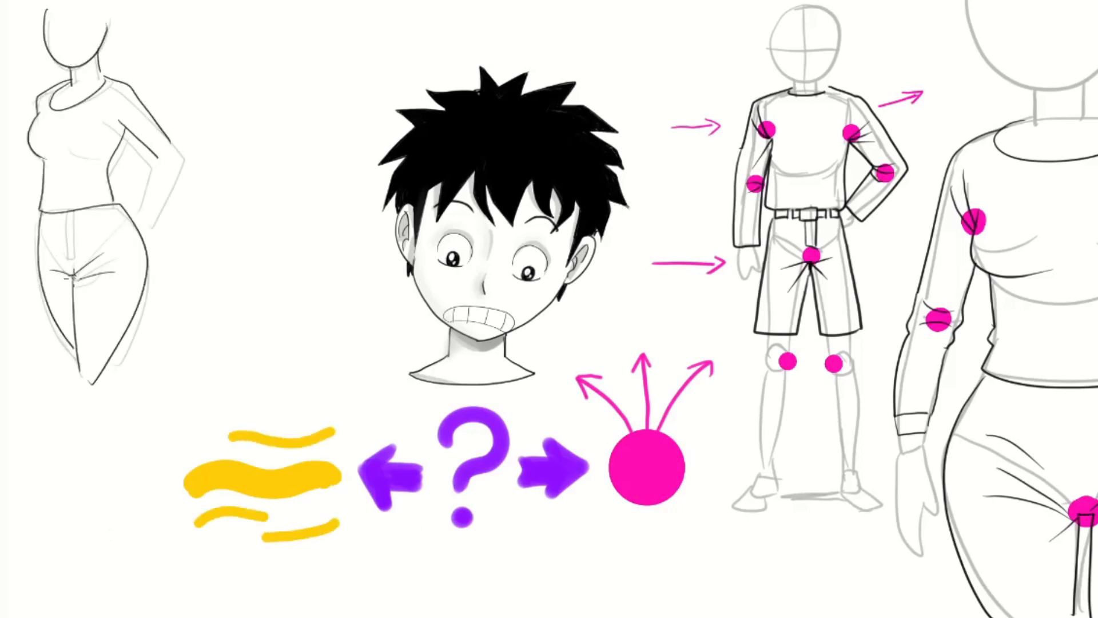
left_click_drag(171, 138, 148, 232)
left_click_drag(58, 136, 108, 150)
- Mark the new female figure's armpit, elbow and crotch with magenta dots
left_click(123, 126)
left_click(155, 162)
left_click(71, 280)
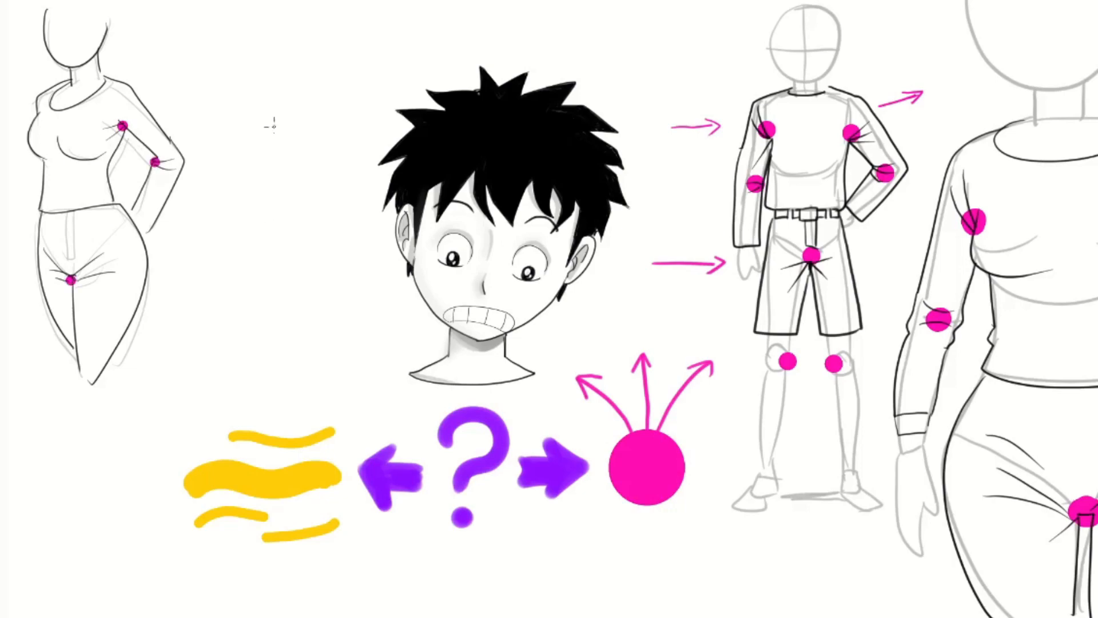
- Draw a seated figure bent forward beside the female figure, with the head resting on one hand and the forearms on a table
left_click_drag(237, 262, 235, 365)
left_click_drag(315, 279, 248, 374)
left_click_drag(372, 263, 265, 345)
left_click_drag(283, 262, 364, 260)
left_click_drag(280, 269, 255, 368)
mouse_move(372, 259)
left_mouse_down()
mouse_move(223, 81)
mouse_move(255, 115)
mouse_move(172, 223)
left_mouse_up()
- Outline the seated figure's curved back, waist, bent legs and chest in black over the light sketch
mouse_move(414, 169)
left_mouse_down()
mouse_move(535, 208)
mouse_move(544, 506)
left_mouse_up()
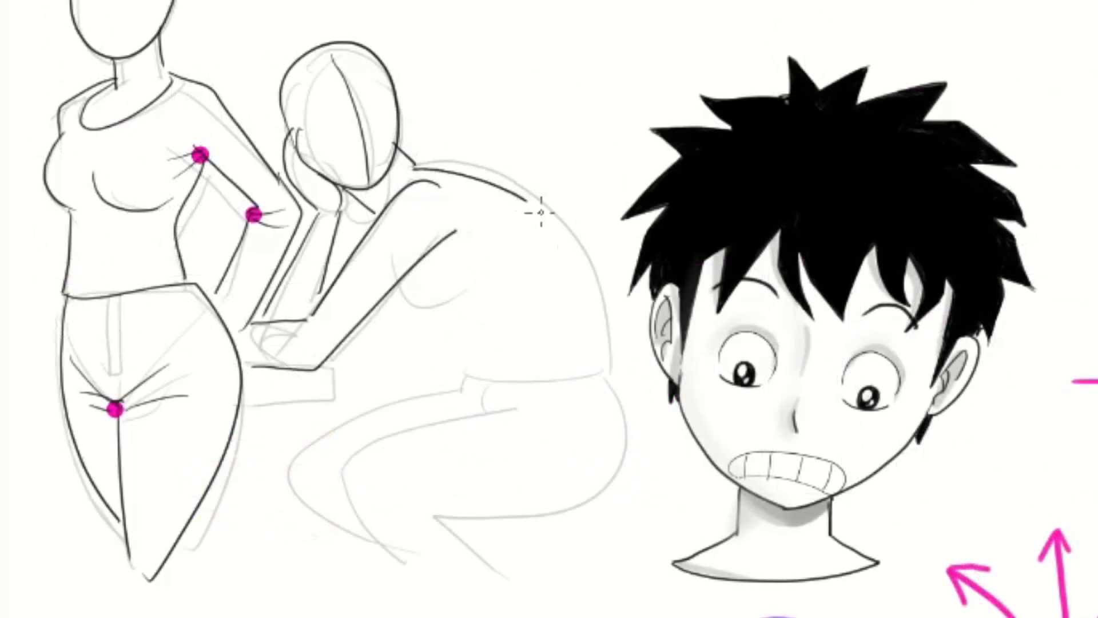
mouse_move(461, 383)
left_mouse_down()
mouse_move(614, 375)
mouse_move(462, 403)
left_mouse_up()
left_click_drag(480, 384, 482, 412)
mouse_move(498, 414)
left_mouse_down()
mouse_move(336, 471)
mouse_move(427, 600)
left_mouse_up()
mouse_move(384, 508)
left_mouse_down()
mouse_move(484, 590)
mouse_move(565, 504)
left_mouse_up()
mouse_move(460, 400)
left_mouse_down()
mouse_move(279, 500)
mouse_move(391, 545)
left_mouse_up()
left_click_drag(389, 292, 475, 291)
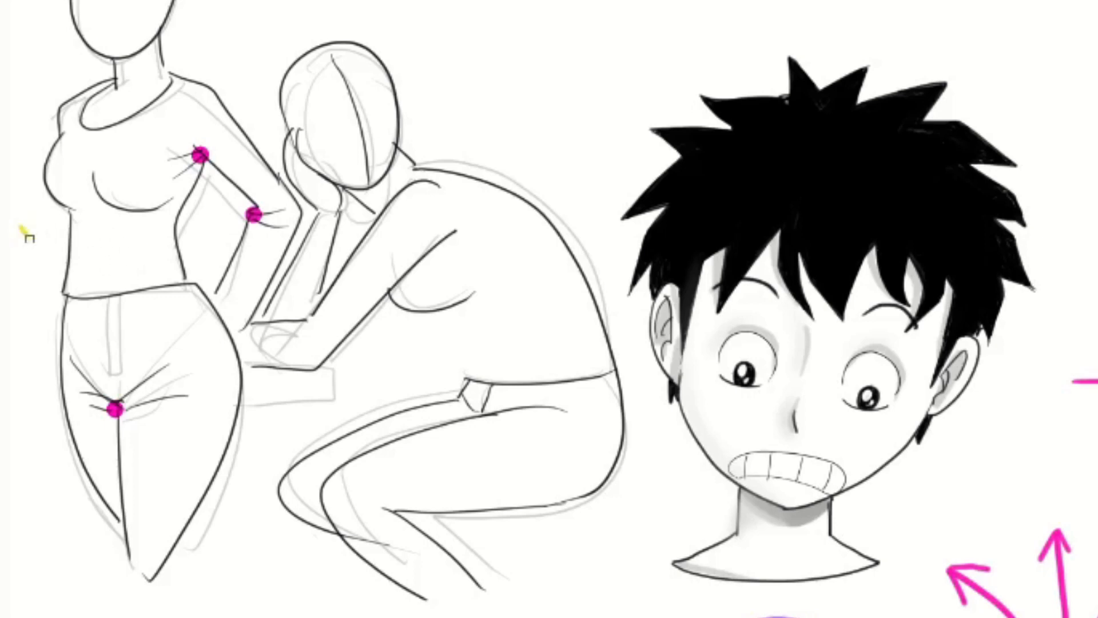
- Put a yellow X beside the standing female figure's waist and draw three yellow fold strokes across the seated figure's abdomen
mouse_move(21, 228)
left_mouse_down()
mouse_move(57, 272)
mouse_move(62, 225)
left_mouse_up()
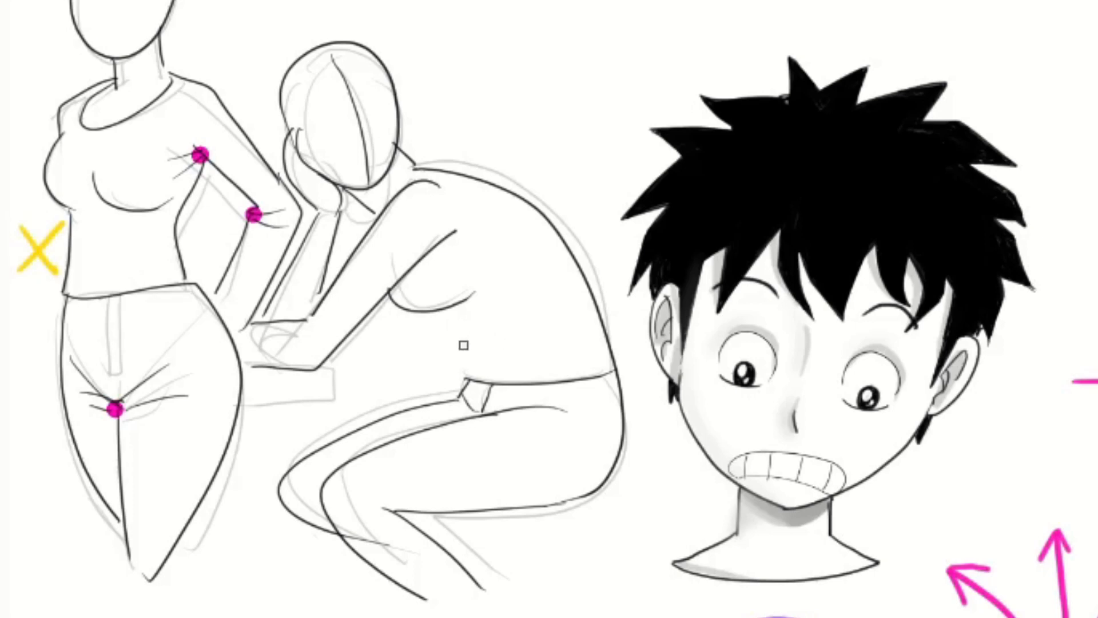
left_click_drag(464, 345, 544, 341)
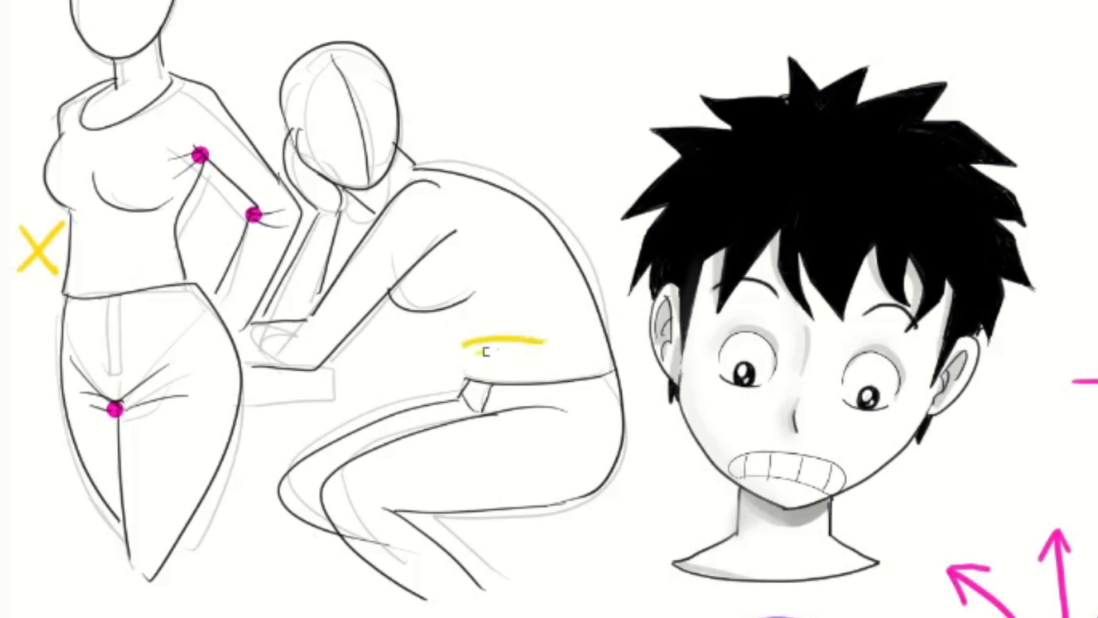
left_click_drag(480, 351, 572, 362)
left_click_drag(461, 330, 531, 323)
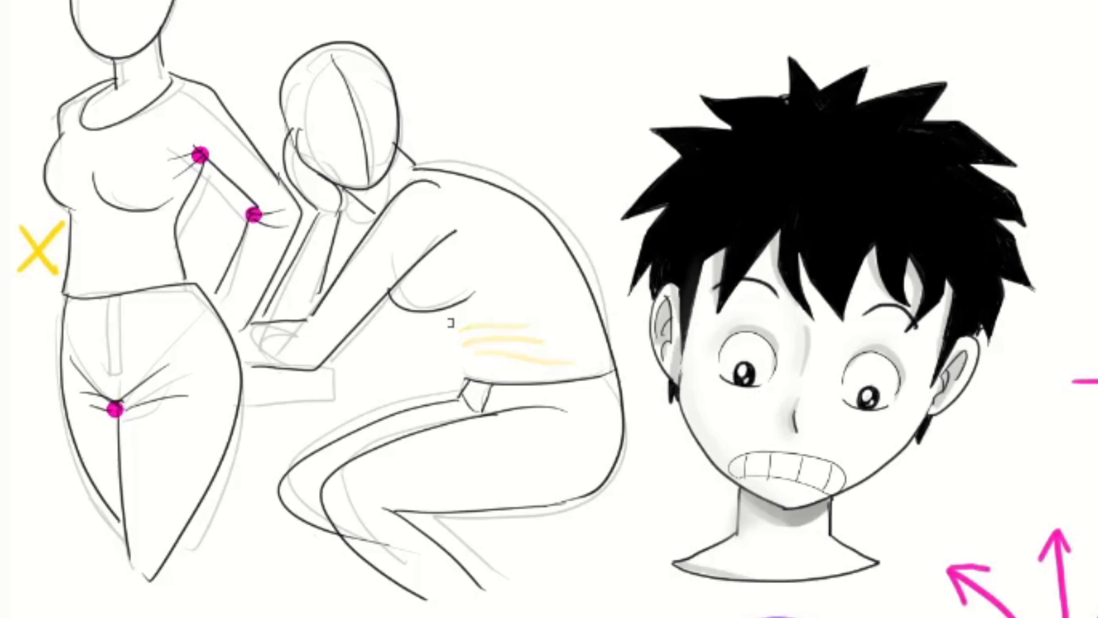
- Outline the seated figure's front abdomen and its folds in black, following the yellow strokes
mouse_move(435, 310)
left_mouse_down()
mouse_move(478, 332)
mouse_move(483, 352)
mouse_move(468, 382)
left_mouse_up()
left_click_drag(488, 336, 565, 331)
left_click_drag(489, 357, 541, 360)
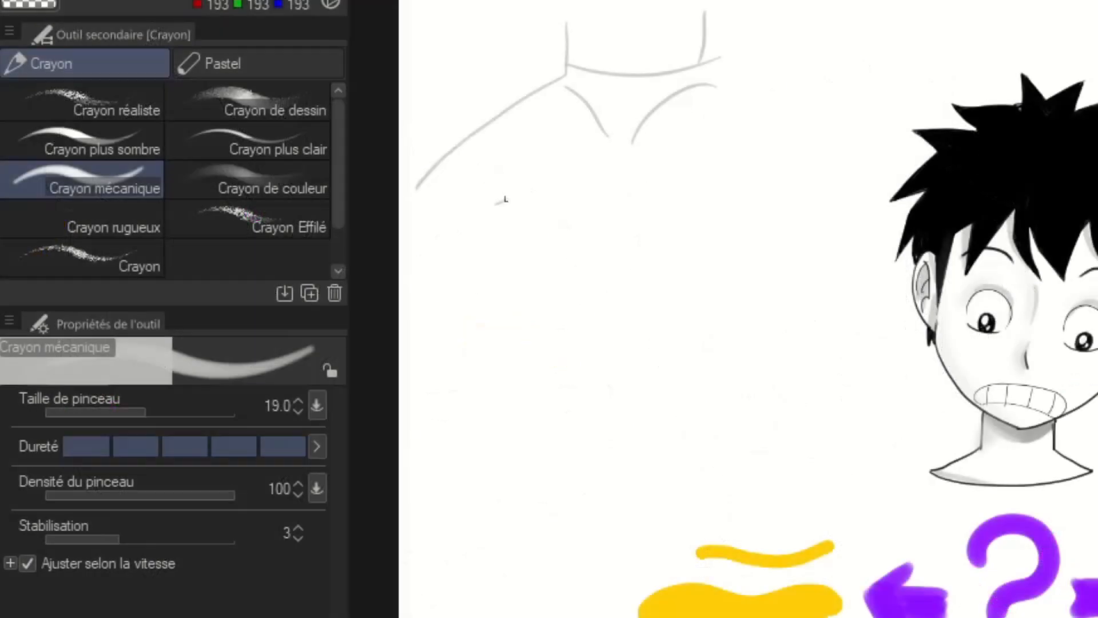
- Mark the crotch, the back of the bent knee and both sides of the straight knee with magenta Stylo feutre dots
left_click(257, 63)
key("p")
key("p")
key("p")
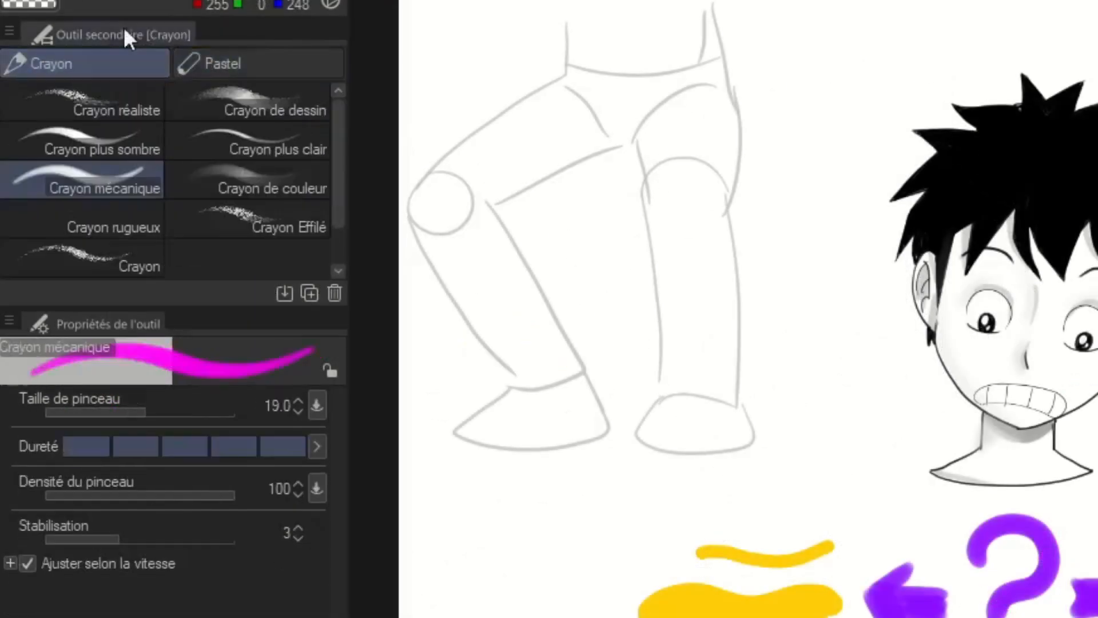
key("p")
key("p")
key("p")
key("[")
left_click_drag(497, 203, 493, 210)
left_click_drag(729, 203, 730, 198)
left_click_drag(643, 204, 647, 200)
left_click_drag(623, 140, 626, 140)
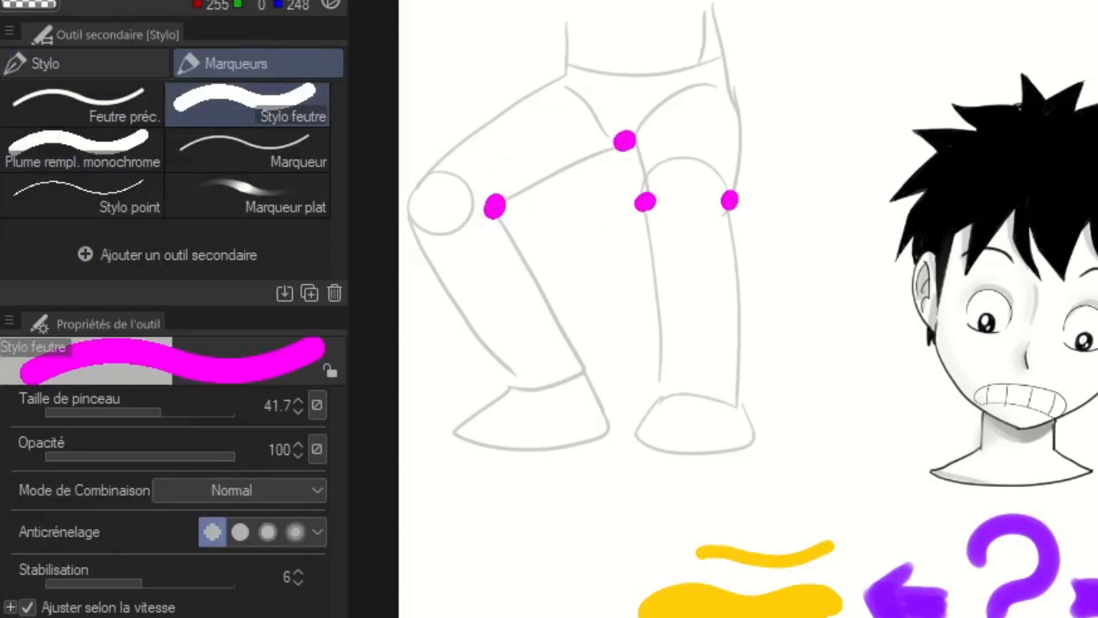
- Draw black tension folds radiating from the magenta dots at the knees and crotch with the Crayon mécanique
key("p")
mouse_move(497, 207)
left_mouse_down()
mouse_move(441, 183)
mouse_move(448, 209)
left_mouse_up()
left_click_drag(498, 207, 437, 231)
left_click_drag(617, 145, 557, 100)
left_click_drag(617, 141, 552, 152)
left_click_drag(628, 141, 670, 104)
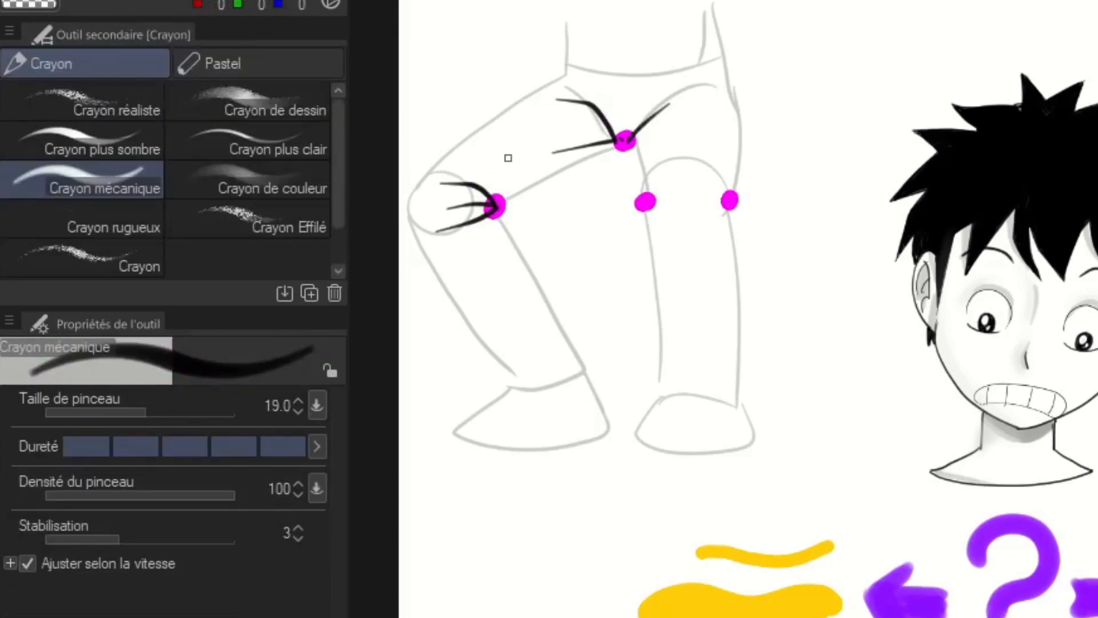
left_click_drag(732, 202, 697, 176)
left_click_drag(638, 199, 660, 181)
- Draw yellow zigzag fold strokes above the ankle on both lower legs
mouse_move(521, 378)
left_mouse_down()
mouse_move(560, 359)
mouse_move(492, 342)
left_mouse_up()
left_click_drag(659, 391, 733, 380)
left_click_drag(725, 364, 668, 347)
left_click_drag(668, 339, 732, 321)
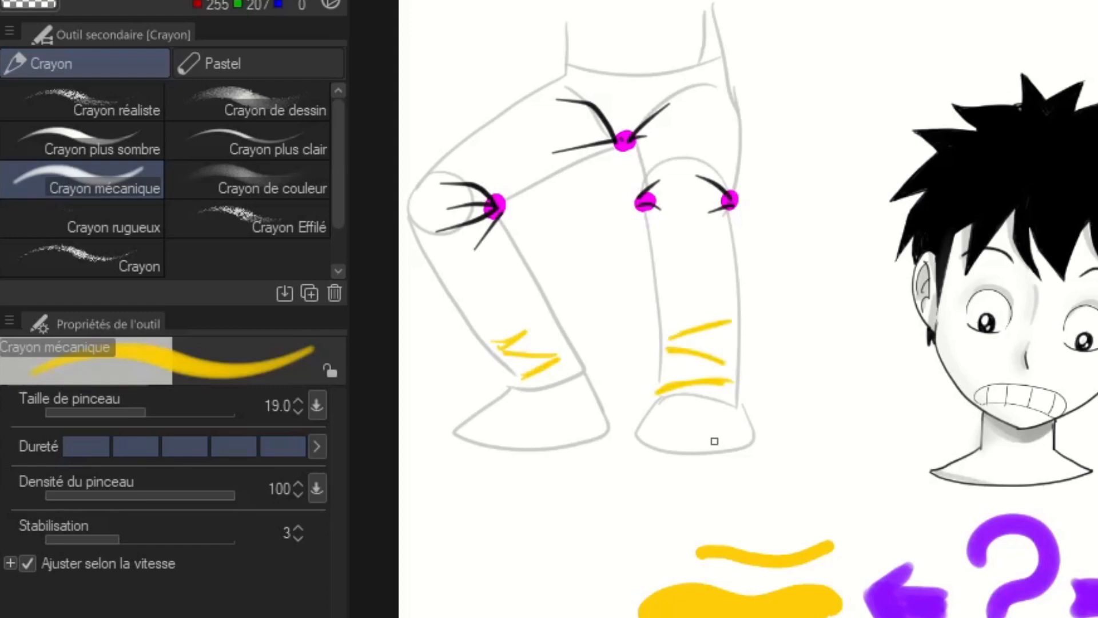
- Outline both lower trouser legs in black at brush size 10.5, with crumpled folds following the yellow strokes at the ankles
key("x")
left_click(134, 412)
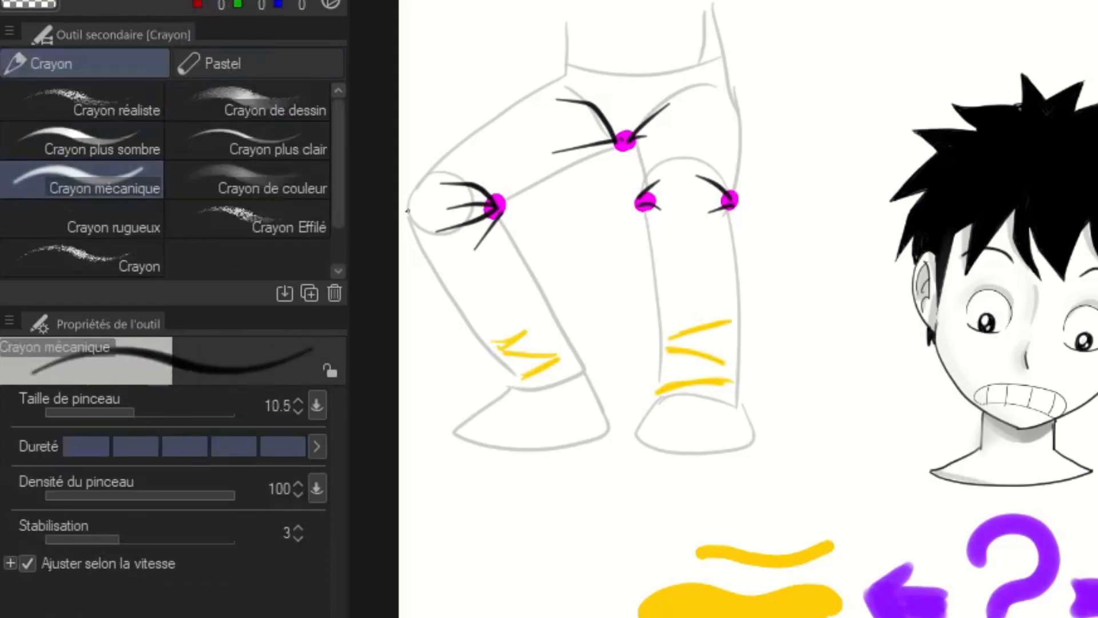
mouse_move(453, 293)
left_mouse_down()
mouse_move(535, 367)
mouse_move(561, 368)
left_mouse_up()
mouse_move(407, 218)
left_mouse_down()
mouse_move(515, 376)
mouse_move(566, 388)
left_mouse_up()
mouse_move(525, 383)
left_mouse_down()
mouse_move(561, 367)
mouse_move(497, 223)
left_mouse_up()
left_click_drag(641, 206, 653, 394)
left_click_drag(728, 205, 744, 409)
mouse_move(653, 375)
left_mouse_down()
mouse_move(740, 407)
mouse_move(709, 360)
left_mouse_up()
left_click_drag(676, 346, 733, 329)
left_click_drag(673, 388, 722, 380)
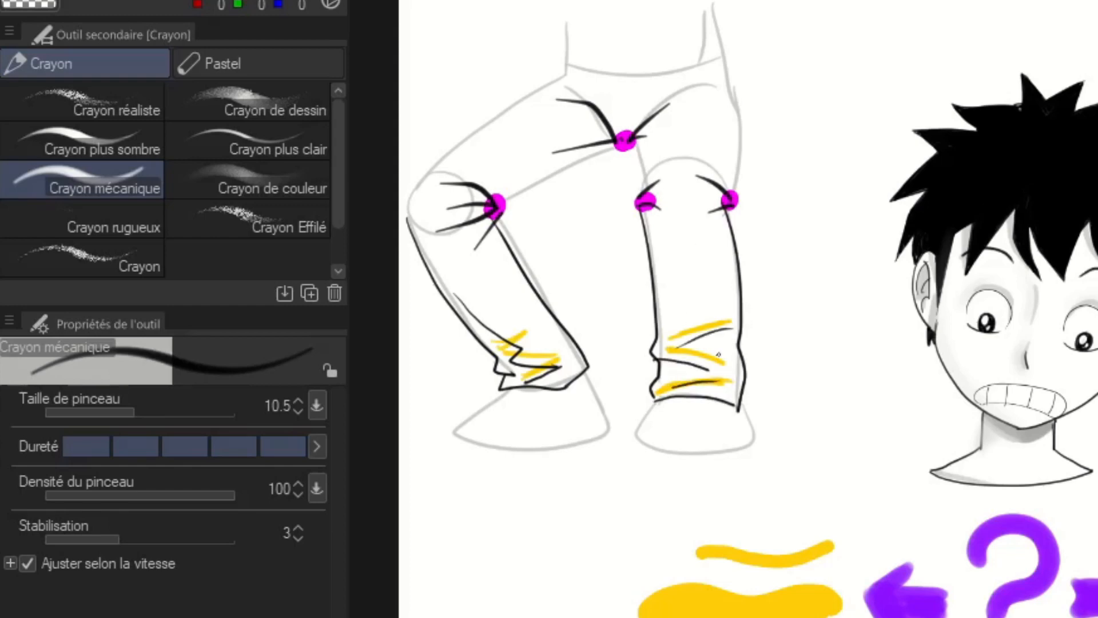
- Draw a sagging yellow fold curve just below the waistband and switch back to black
key("x")
mouse_move(581, 73)
left_mouse_down()
mouse_move(693, 77)
mouse_move(661, 91)
left_mouse_up()
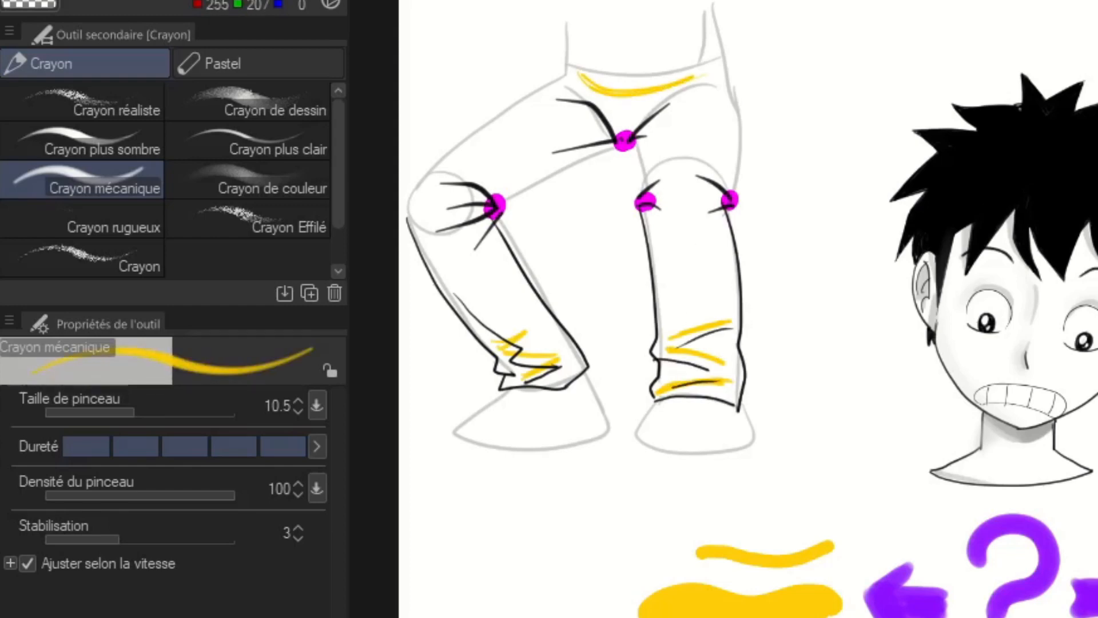
key("x")
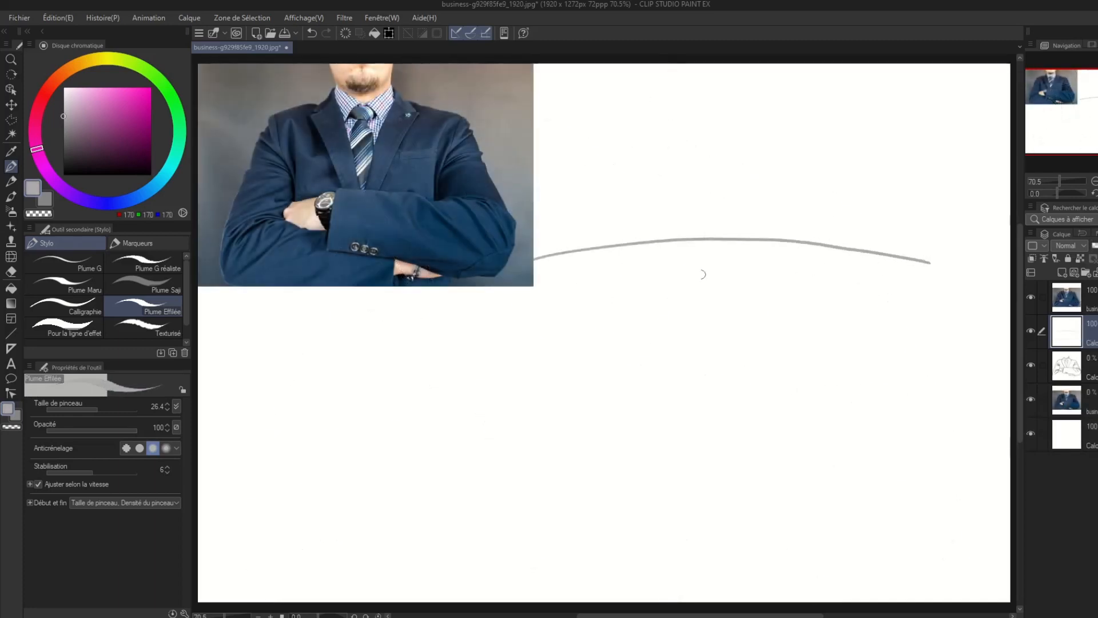
- Sketch the suited man's V-shaped jacket opening, shirt collar and knotted tie in grey with the Plume Effilée
left_click_drag(659, 246, 703, 405)
left_click_drag(793, 242, 736, 416)
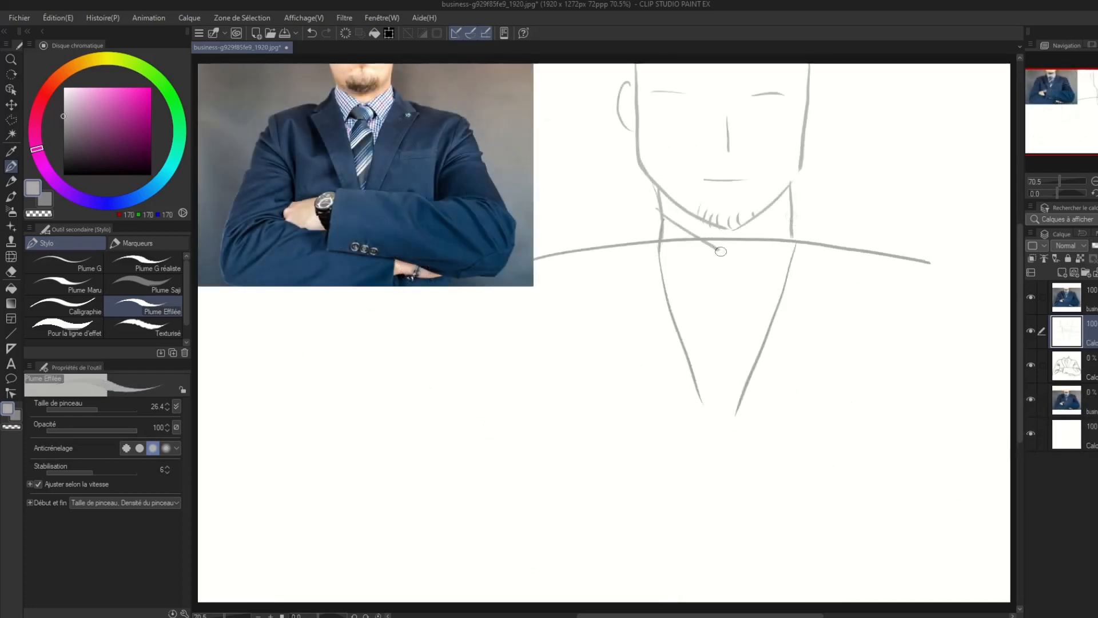
left_click_drag(793, 205, 736, 246)
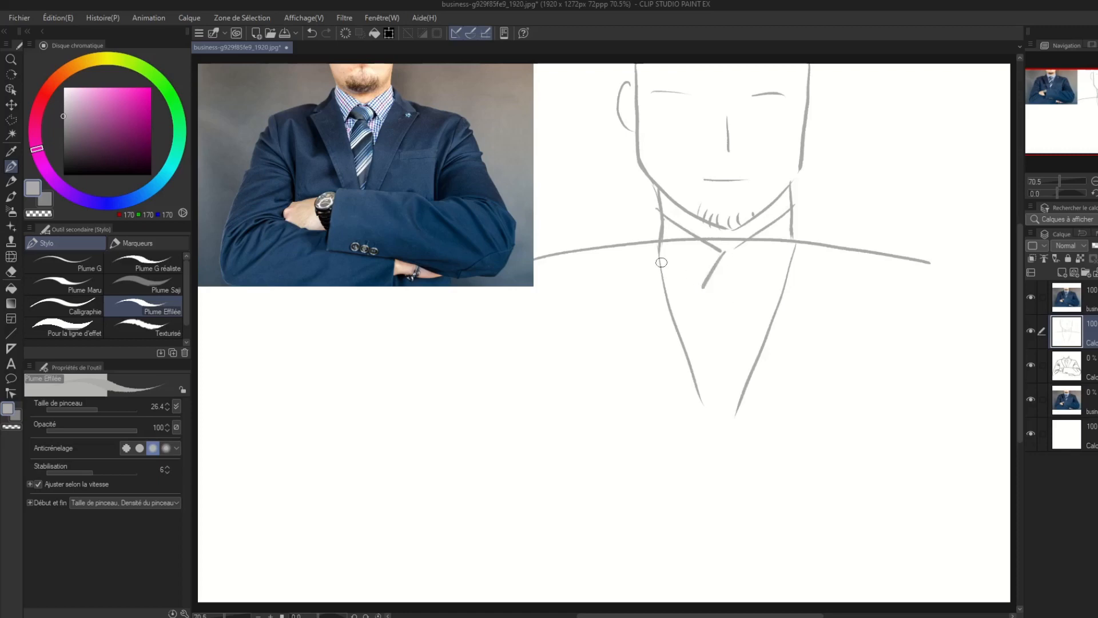
left_click_drag(661, 262, 704, 288)
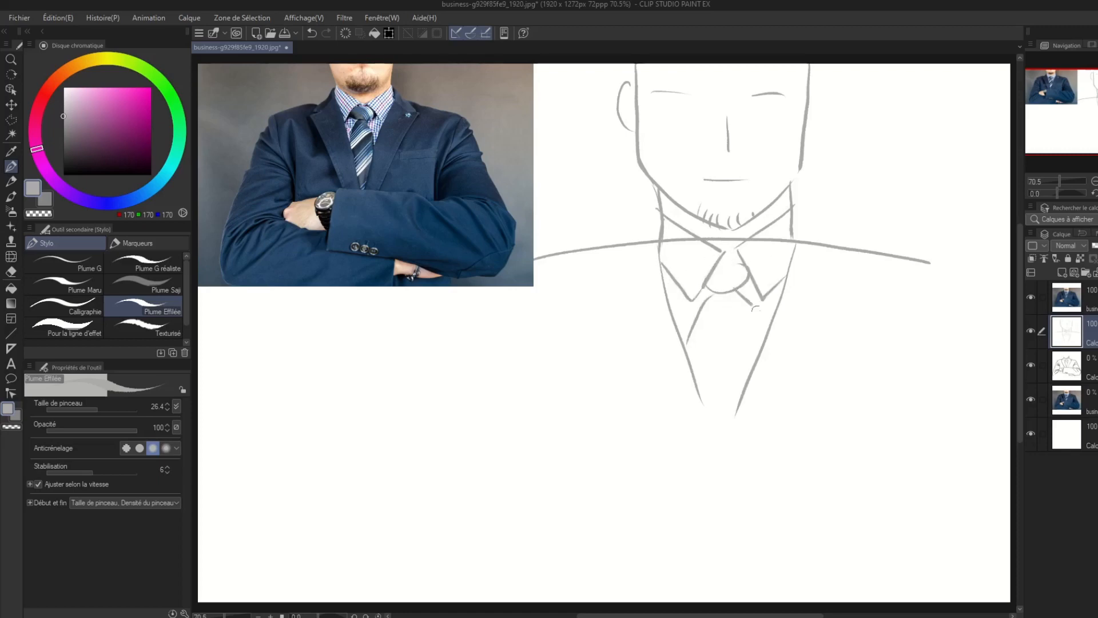
left_click_drag(756, 310, 770, 326)
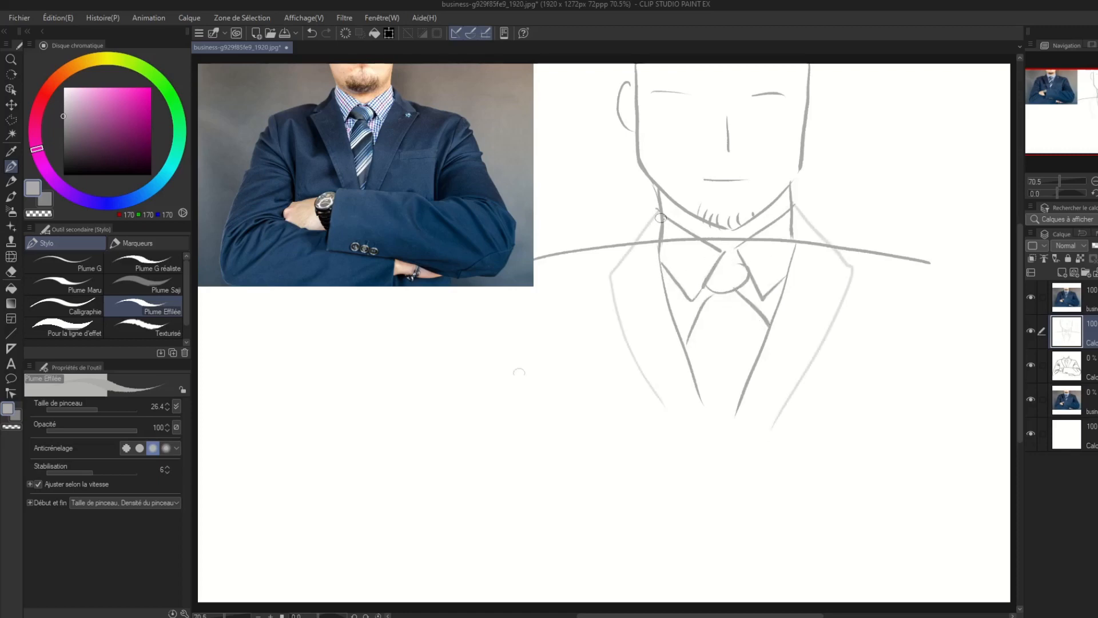
- Sketch the sleeve nearest the photo, its lower forearm edge and the tapered hand shape of the crossed arms
left_click_drag(546, 260, 543, 406)
mouse_move(474, 316)
left_mouse_down()
mouse_move(402, 524)
mouse_move(421, 578)
mouse_move(701, 579)
left_mouse_up()
mouse_move(525, 462)
left_mouse_down()
mouse_move(584, 450)
mouse_move(626, 506)
left_mouse_up()
mouse_move(524, 463)
left_mouse_down()
mouse_move(525, 485)
mouse_move(606, 497)
left_mouse_up()
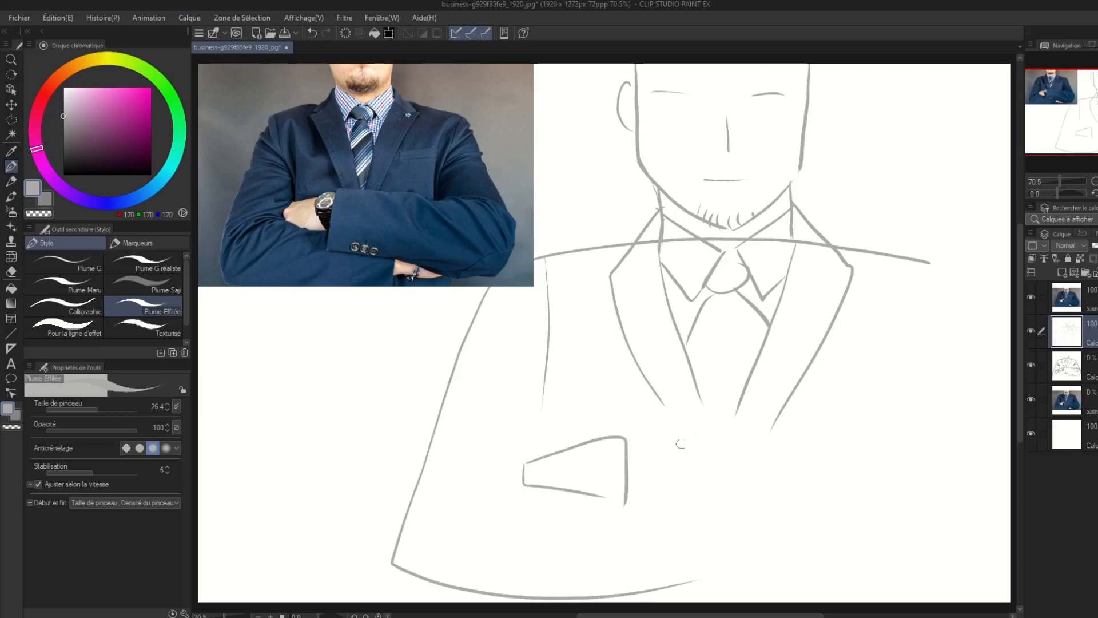
- Sketch the front crossed forearm, the opposite sleeve with its rounded elbow, and the jacket's side seams
left_click_drag(625, 425, 834, 475)
mouse_move(947, 264)
left_mouse_down()
mouse_move(970, 558)
mouse_move(792, 586)
left_mouse_up()
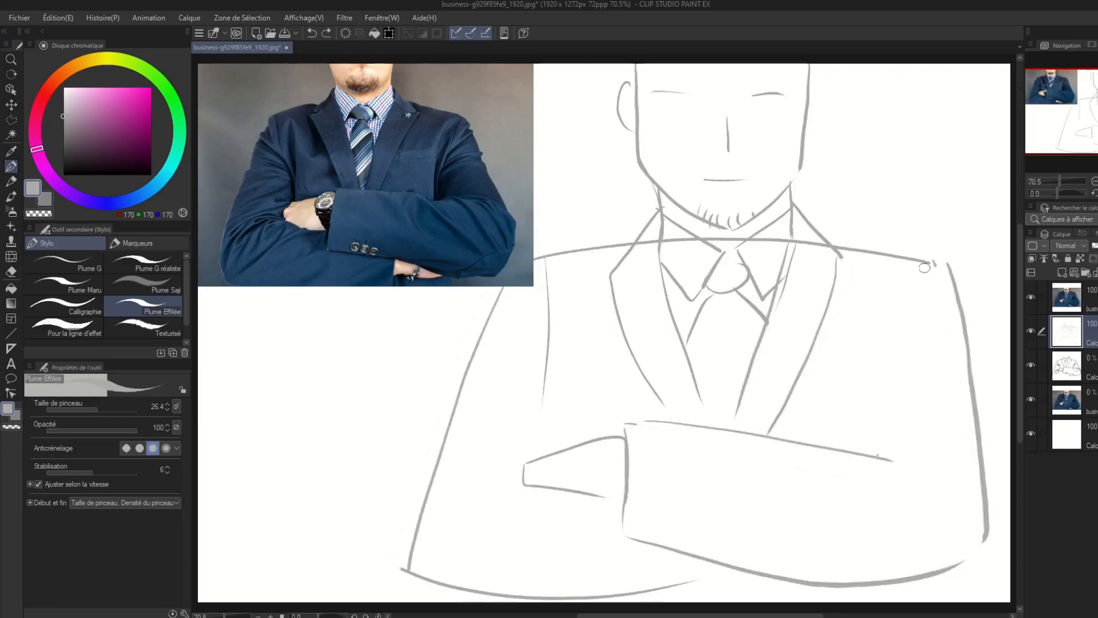
left_click_drag(925, 267, 872, 447)
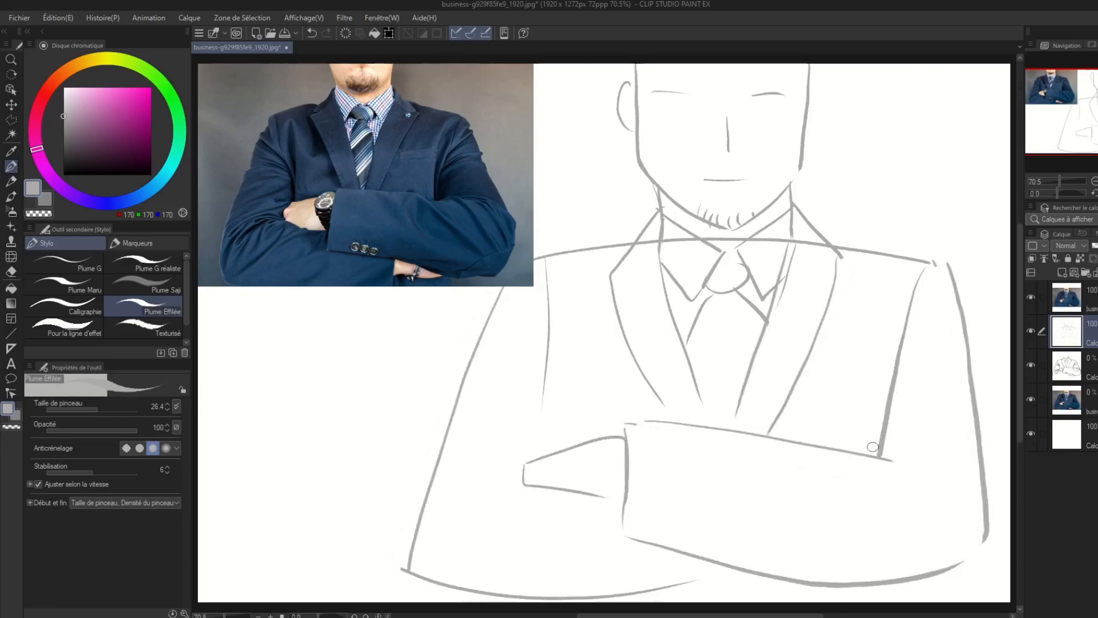
left_click_drag(543, 406, 546, 459)
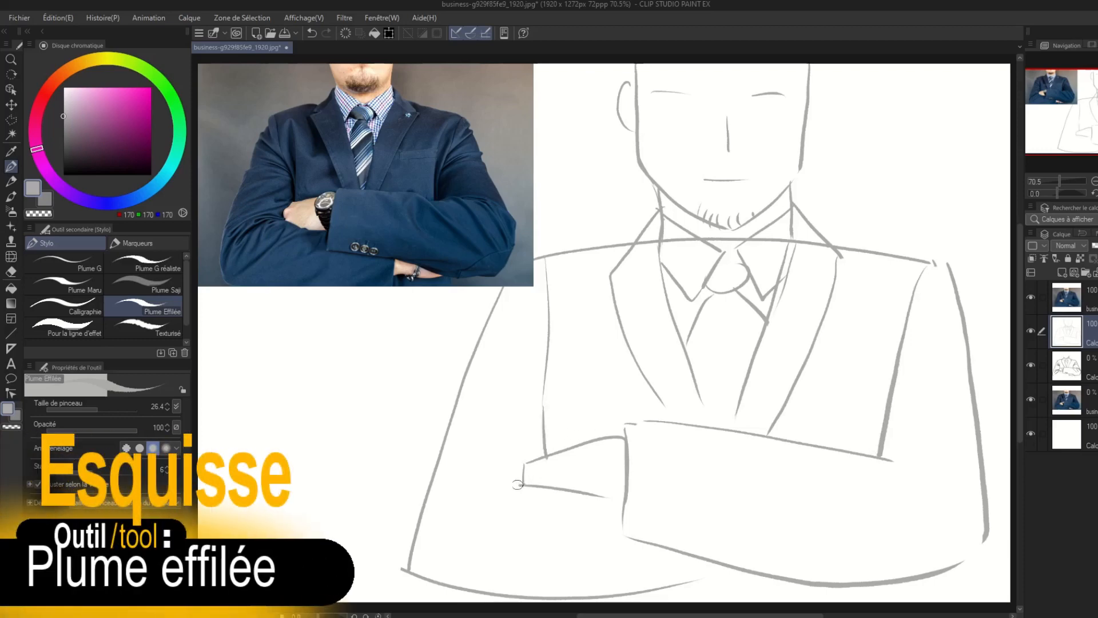
left_click_drag(989, 540, 943, 571)
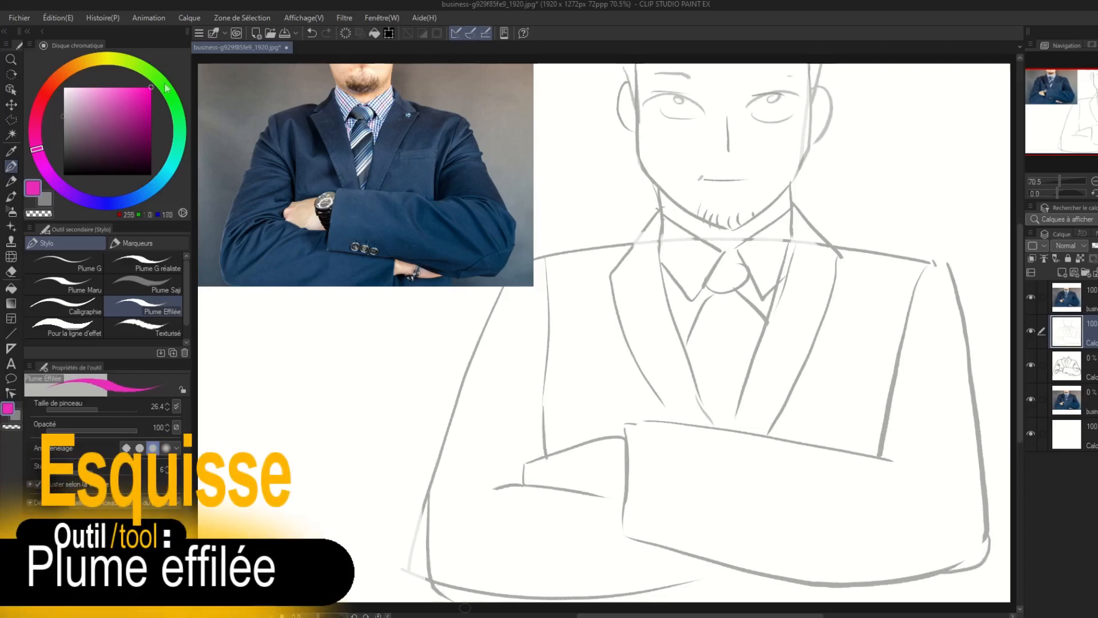
- Mark both armpits and both inner elbows of the suit sketch with magenta dots
left_click_drag(517, 476, 513, 481)
left_click_drag(544, 382, 543, 401)
left_click_drag(896, 382, 890, 396)
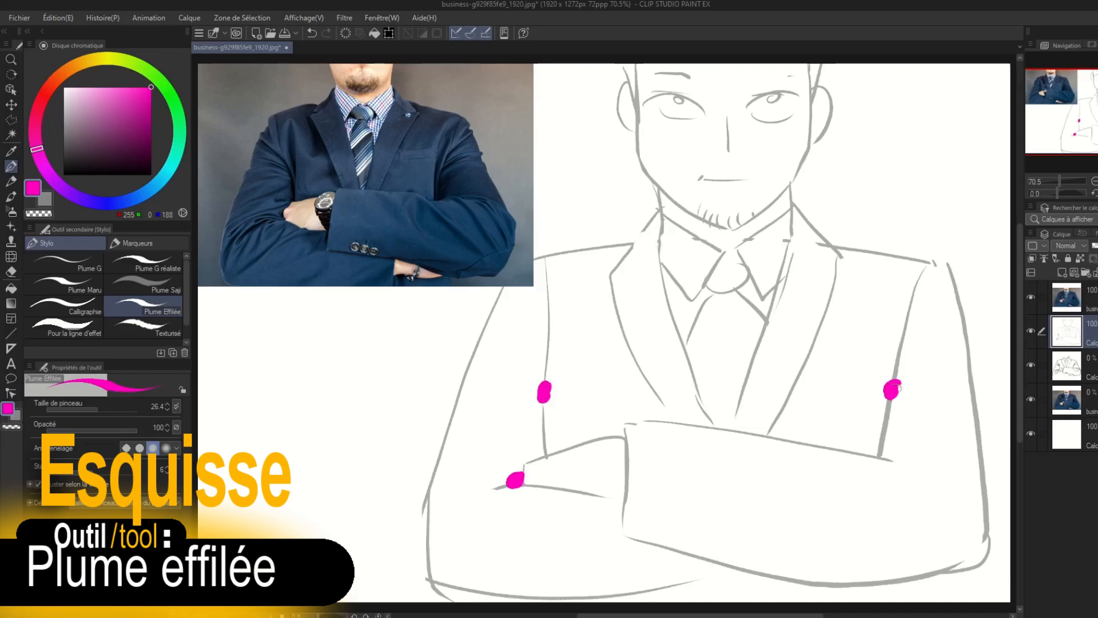
left_click_drag(898, 456, 904, 463)
- Draw a large magenta circle below the photo with the Marqueur and a Plume Effilée arrow pointing away from it
left_click(238, 371)
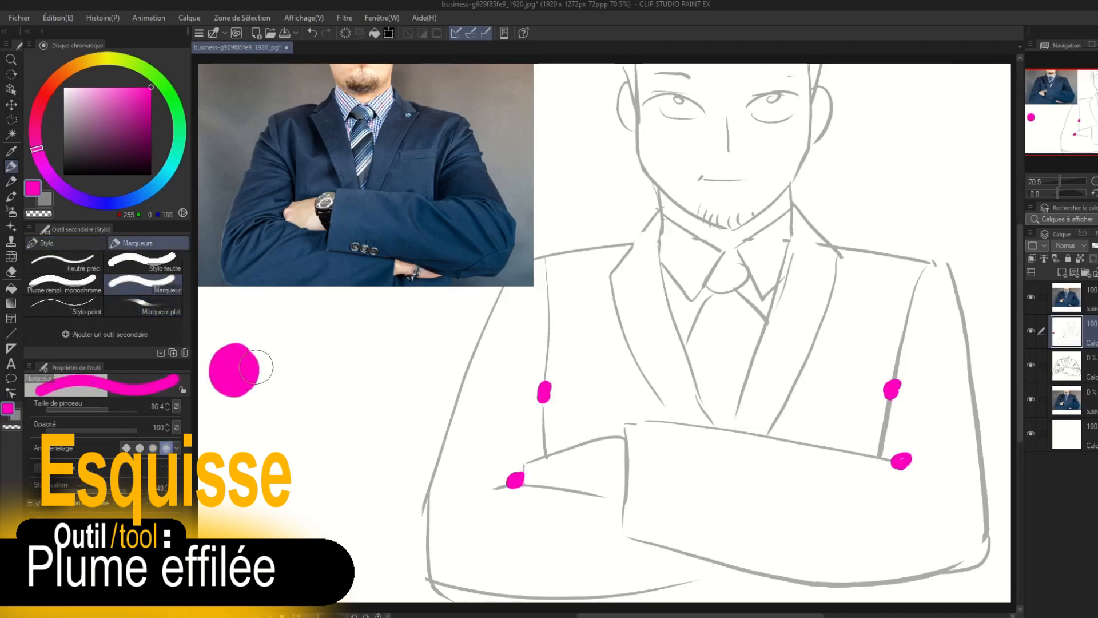
left_click(66, 243)
mouse_move(259, 370)
left_mouse_down()
mouse_move(355, 369)
mouse_move(346, 383)
mouse_move(340, 376)
left_mouse_up()
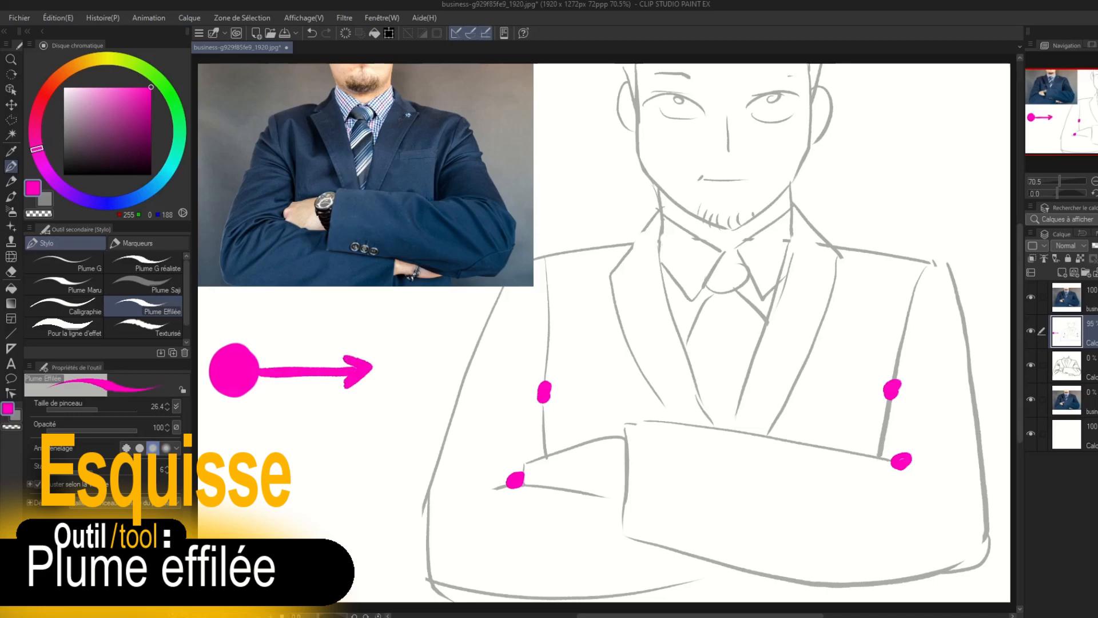
- Draw one thick black main fold from each of the four tension points over the faded sketch
mouse_move(525, 483)
left_mouse_down()
mouse_move(496, 479)
mouse_move(443, 512)
left_mouse_up()
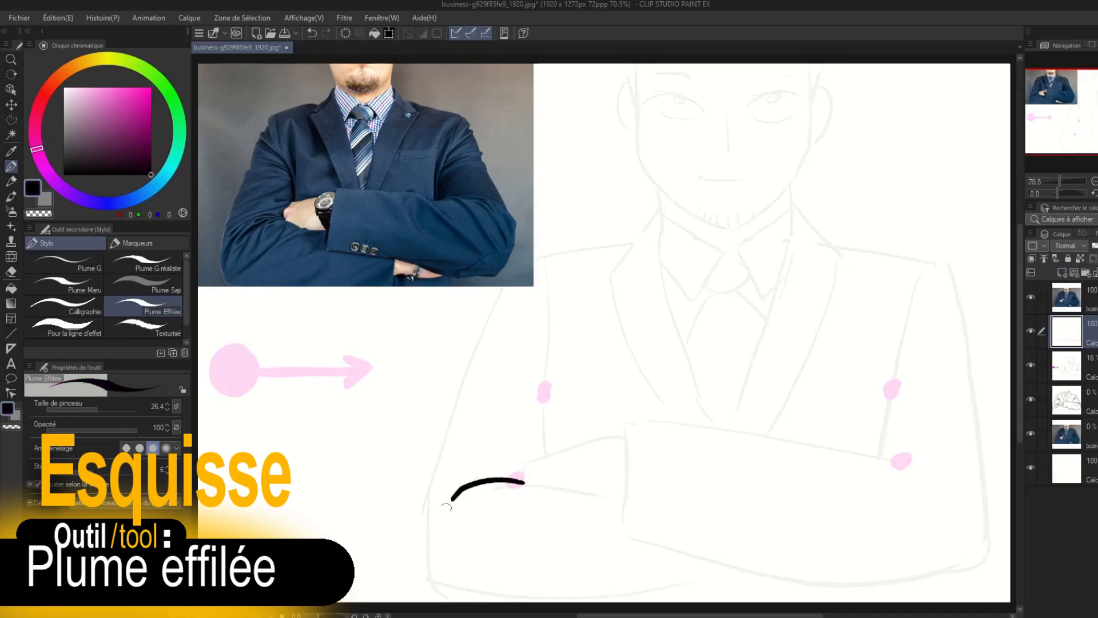
left_click_drag(545, 391, 482, 336)
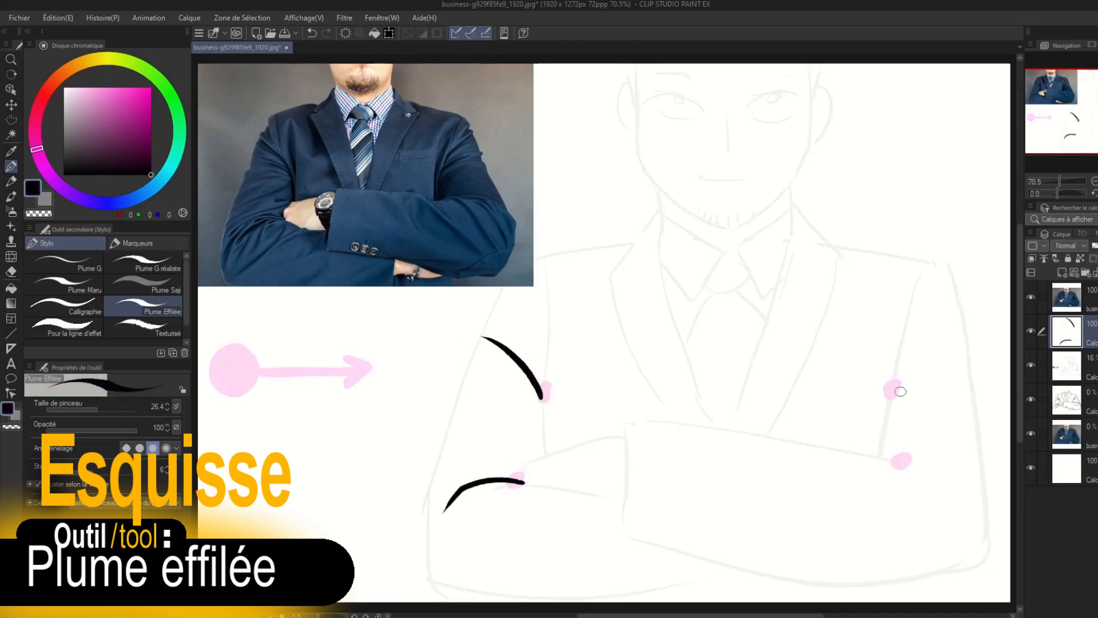
mouse_move(889, 401)
left_mouse_down()
mouse_move(917, 357)
mouse_move(952, 338)
left_mouse_up()
mouse_move(890, 458)
left_mouse_down()
mouse_move(946, 463)
mouse_move(972, 509)
left_mouse_up()
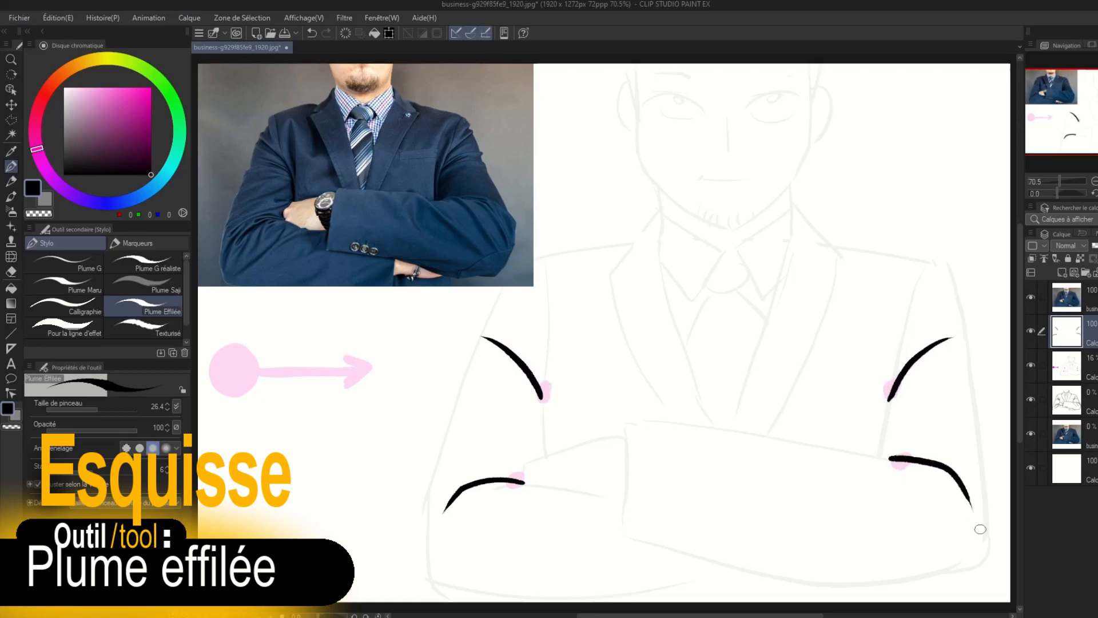
- Write a black 1 in the magenta circle and add magenta arrows above and below the first on the sketch layer
left_click_drag(223, 369, 240, 388)
left_click(1076, 366)
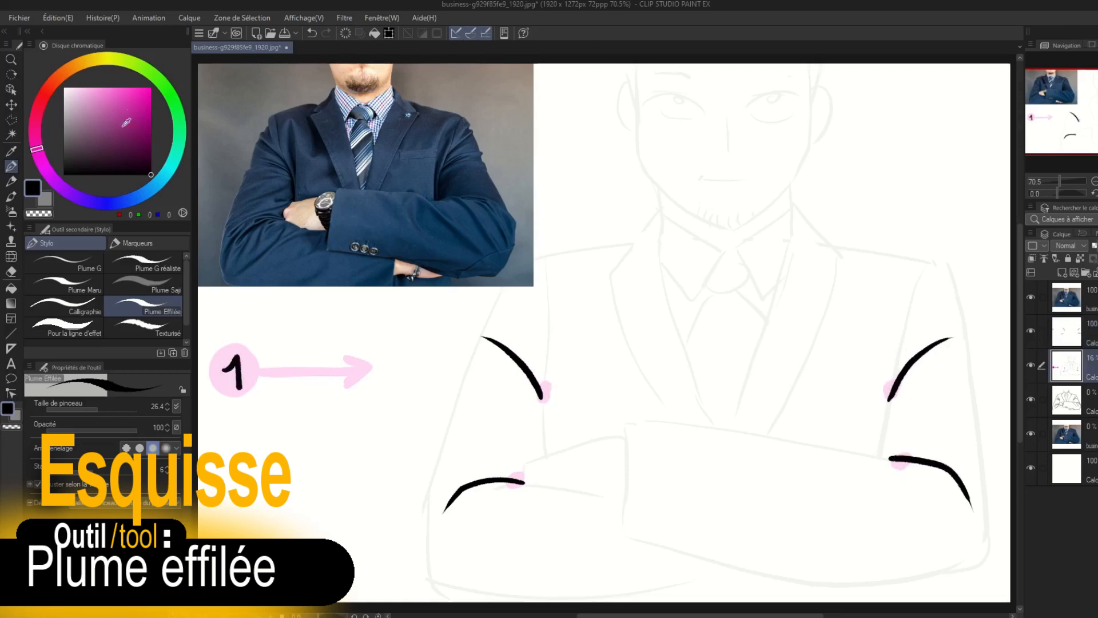
left_click_drag(125, 120, 177, 67)
left_click_drag(290, 392, 336, 396)
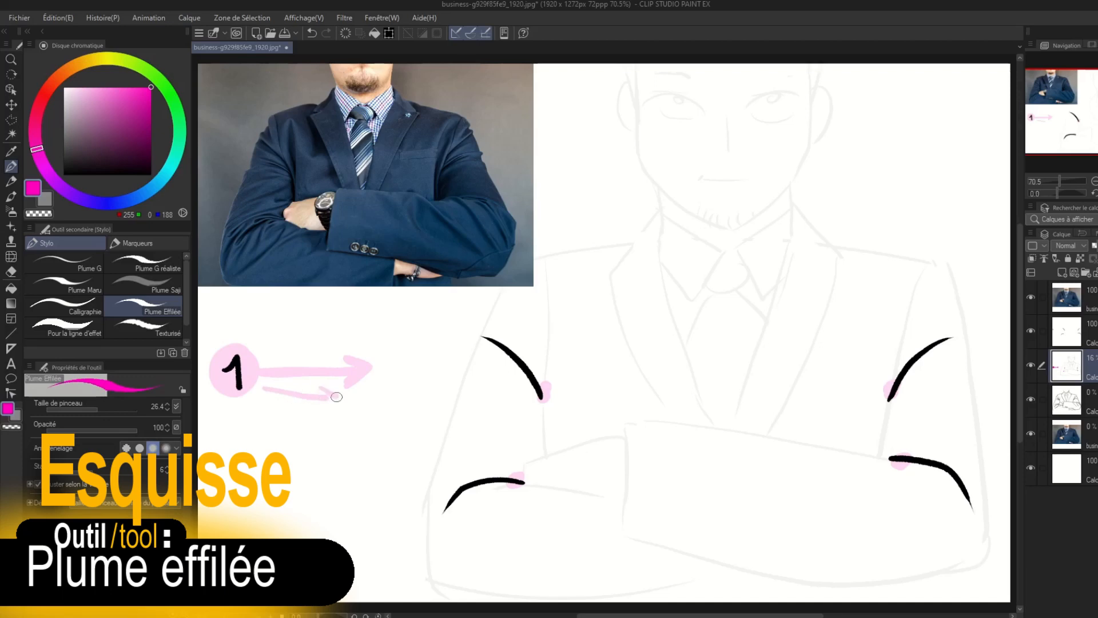
mouse_move(266, 348)
left_mouse_down()
mouse_move(309, 335)
mouse_move(352, 343)
left_mouse_up()
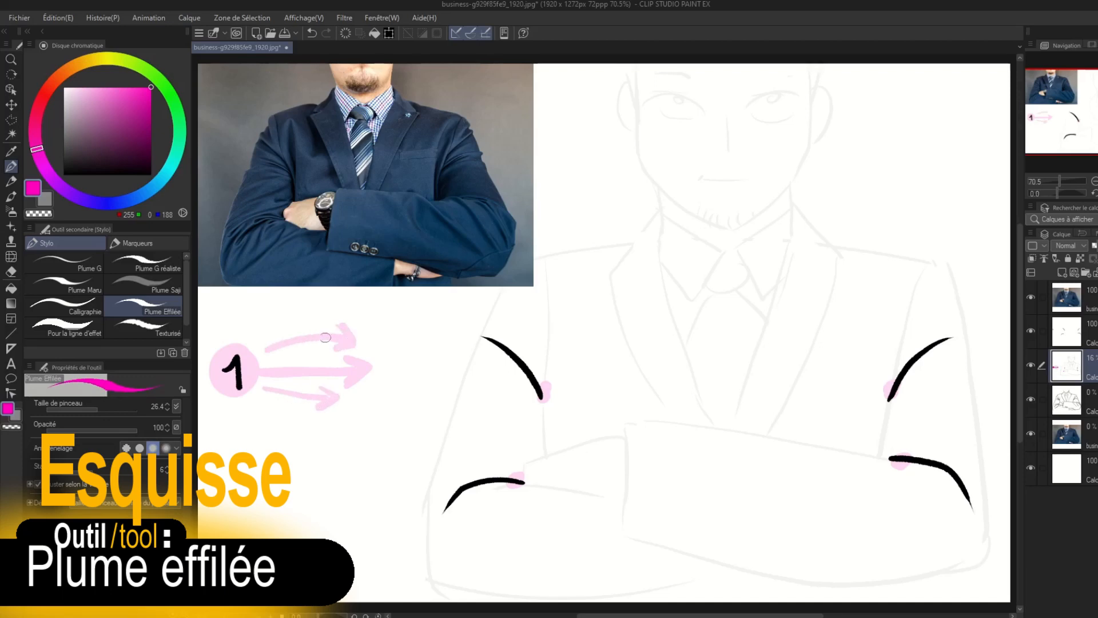
- Add thinner black secondary folds around the main fold at each armpit and elbow on the fold layer
left_click_drag(132, 154, 173, 200)
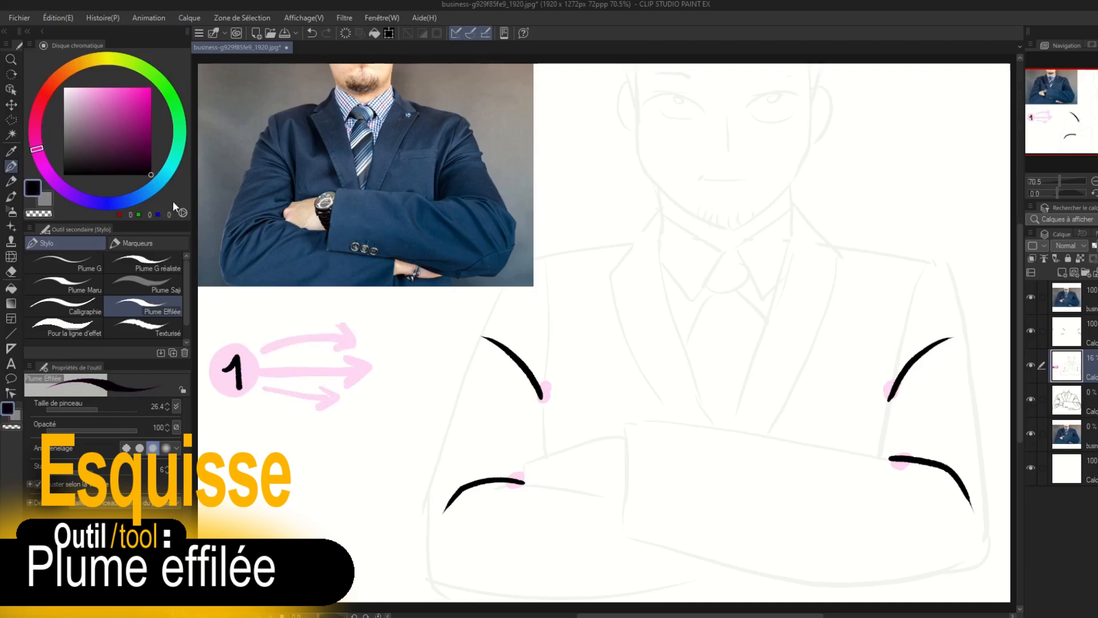
left_click(312, 33)
left_click(1067, 332)
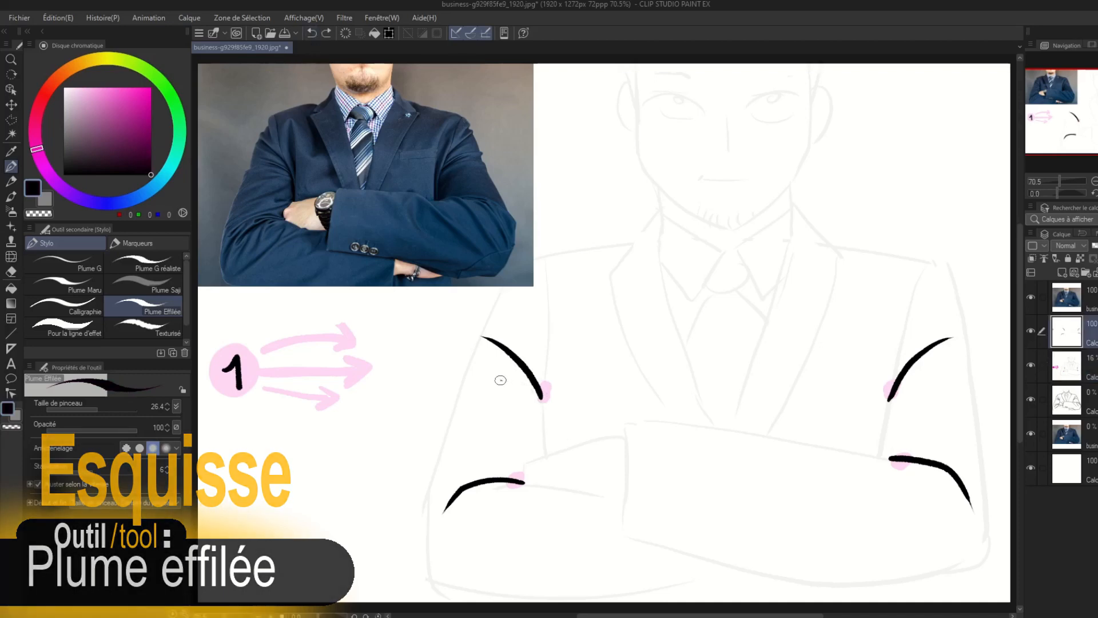
left_click_drag(500, 380, 540, 401)
left_click_drag(536, 311, 546, 385)
left_click_drag(928, 300, 892, 385)
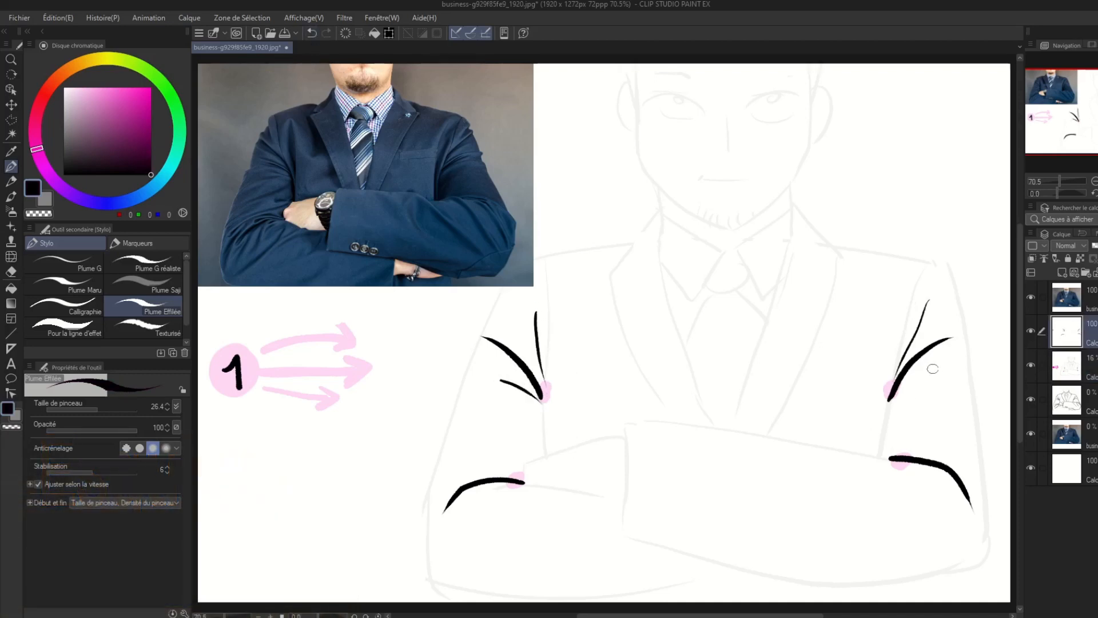
mouse_move(523, 484)
left_mouse_down()
mouse_move(478, 493)
mouse_move(524, 475)
left_mouse_up()
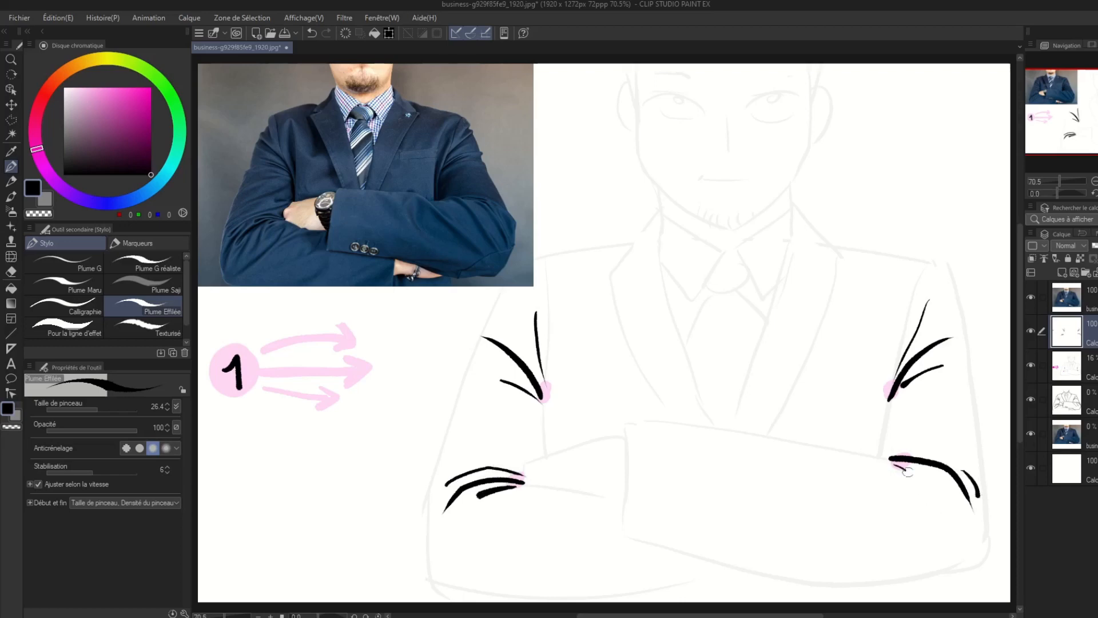
left_click_drag(908, 471, 950, 521)
- Write a black 1 above and another below the numbered magenta circle
left_click_drag(231, 324, 244, 333)
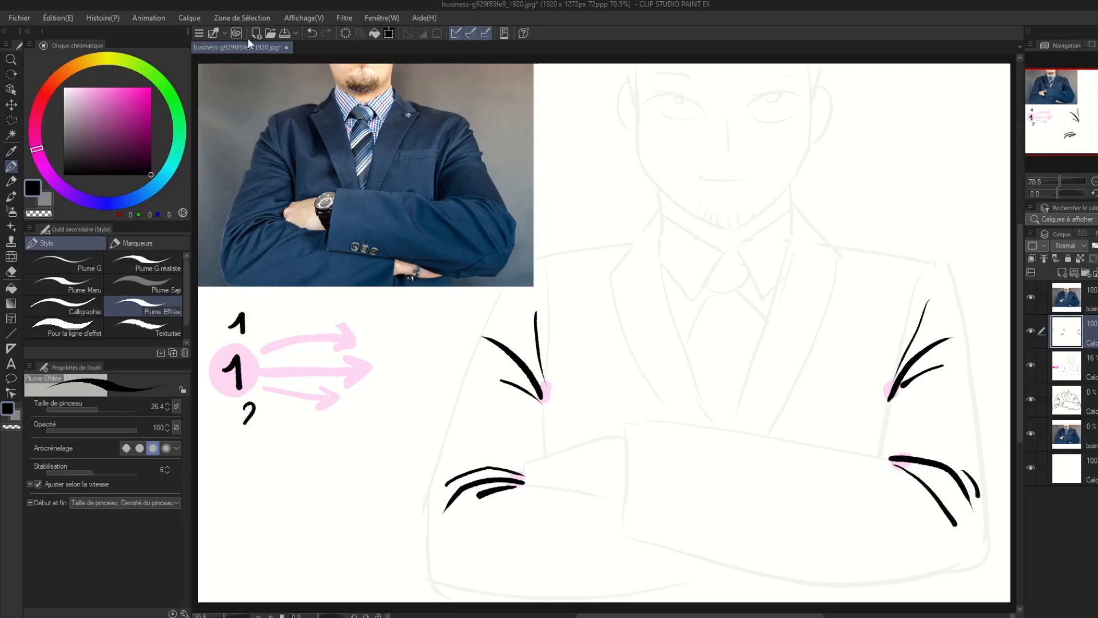
left_click(312, 33)
left_click_drag(246, 405, 254, 418)
- Draw a long, thick magenta arrow above and below the three existing arrows on the faded sketch layer
left_click_drag(130, 114, 152, 87)
left_click(1068, 366)
left_click_drag(266, 313, 365, 302)
left_click_drag(273, 421, 362, 446)
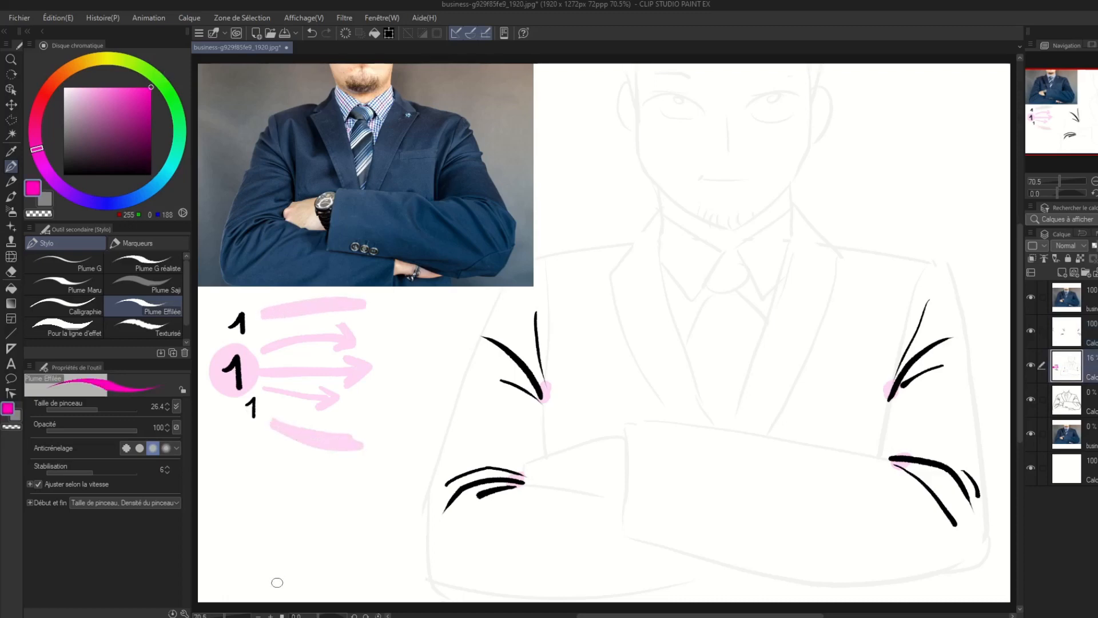
left_click(312, 33)
mouse_move(268, 436)
left_mouse_down()
mouse_move(361, 457)
mouse_move(354, 449)
mouse_move(357, 470)
left_mouse_up()
left_click_drag(350, 292, 358, 316)
- Add thin black folds above the left elbow and beside both armpits on the fold layer
left_click(1068, 332)
left_click(151, 174)
left_click_drag(510, 446, 447, 461)
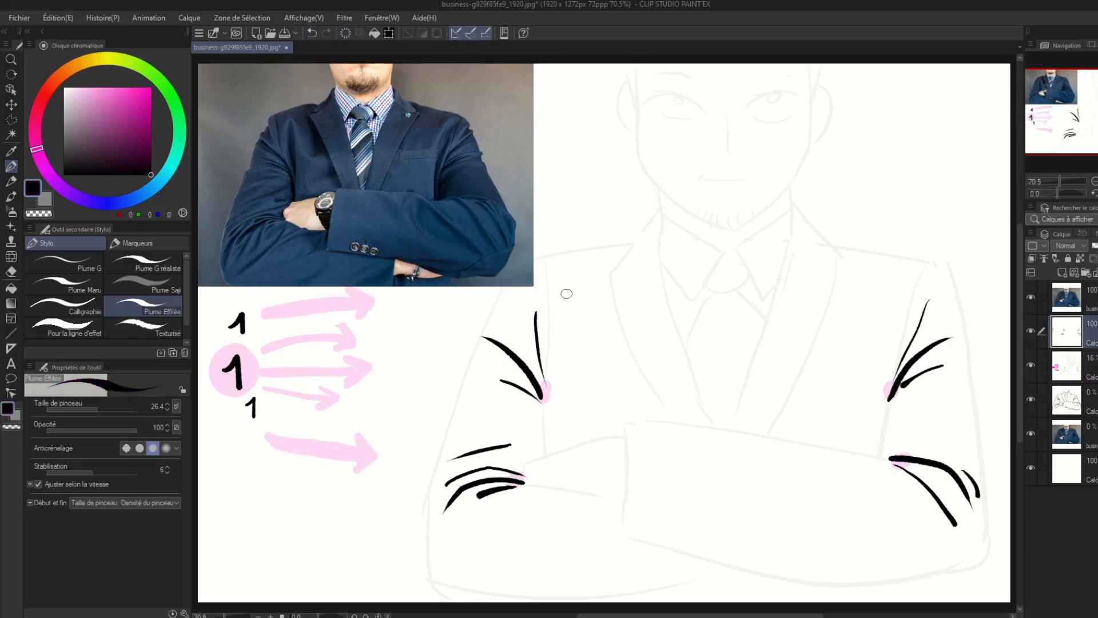
left_click_drag(566, 294, 553, 411)
left_click_drag(904, 290, 884, 381)
left_click_drag(901, 293, 876, 366)
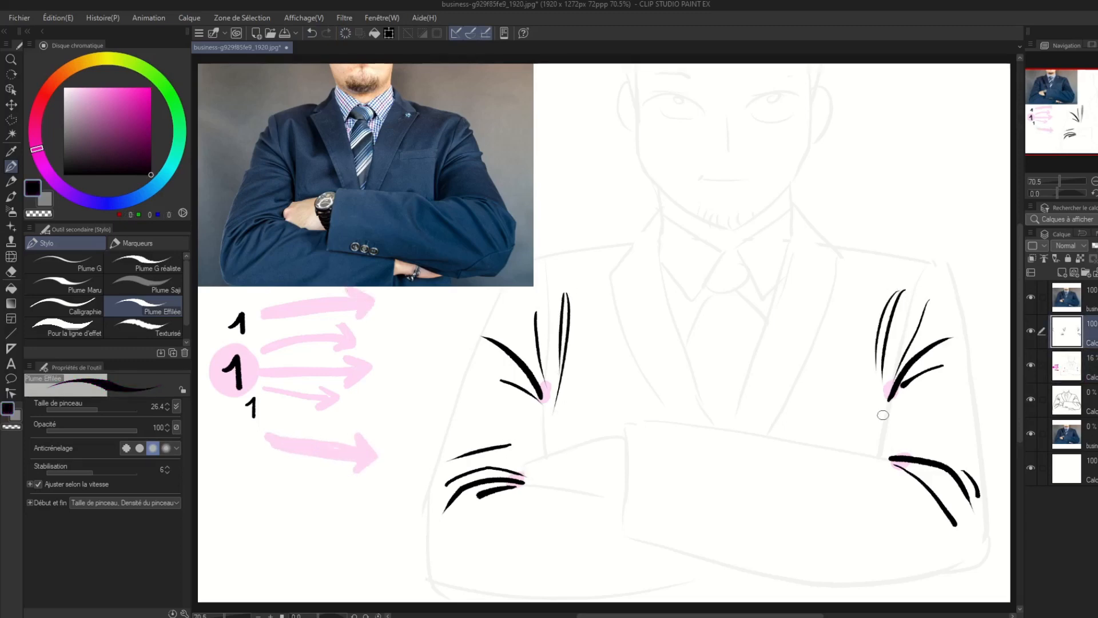
- Add a short black fold at the right armpit and long diagonal folds across the right forearm and below the left elbow
left_click_drag(961, 391, 913, 394)
left_click_drag(806, 447, 911, 540)
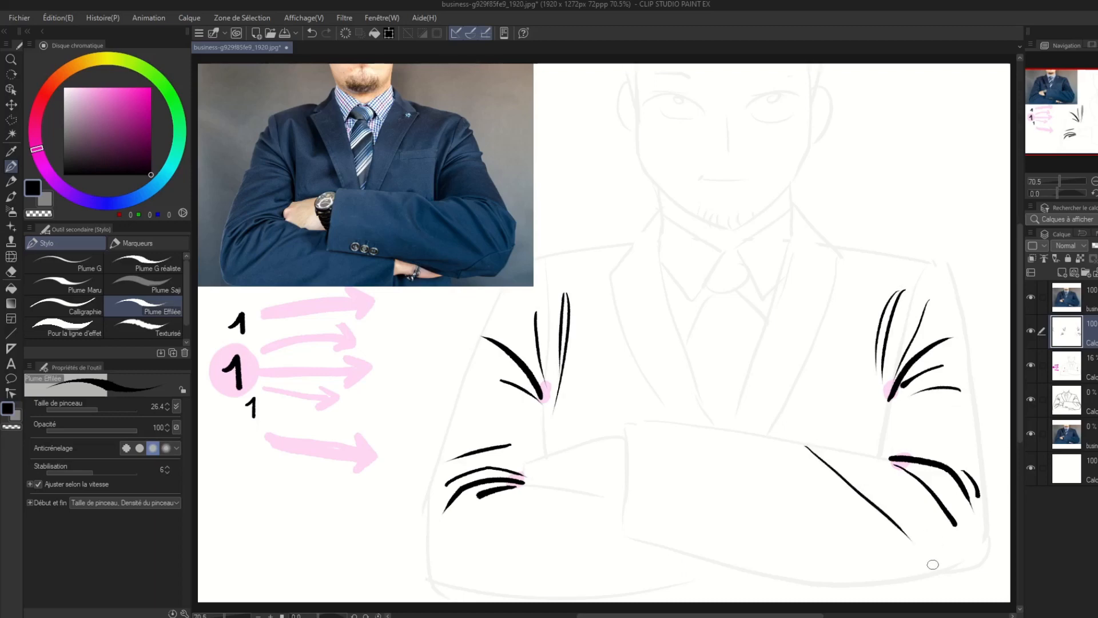
left_click_drag(533, 496, 448, 548)
left_click_drag(604, 499, 541, 534)
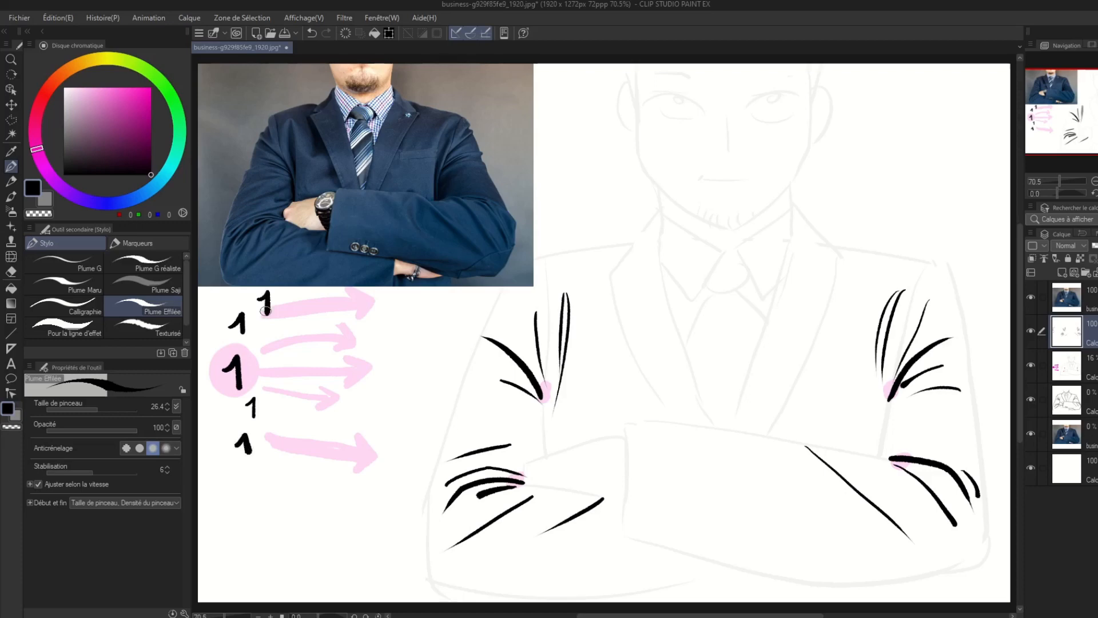
- Outline the left jacket lapel, collar and shoulder in black on a new layer
key("ctrl+shift+n")
mouse_move(661, 204)
left_mouse_down()
mouse_move(608, 275)
mouse_move(666, 418)
left_mouse_up()
mouse_move(639, 231)
left_mouse_down()
mouse_move(528, 260)
mouse_move(479, 321)
mouse_move(454, 325)
left_mouse_up()
- Draw a violet arrow pointing at the upper left sleeve on the faded sketch layer
left_click(66, 190)
left_click(312, 34)
left_click(1087, 400)
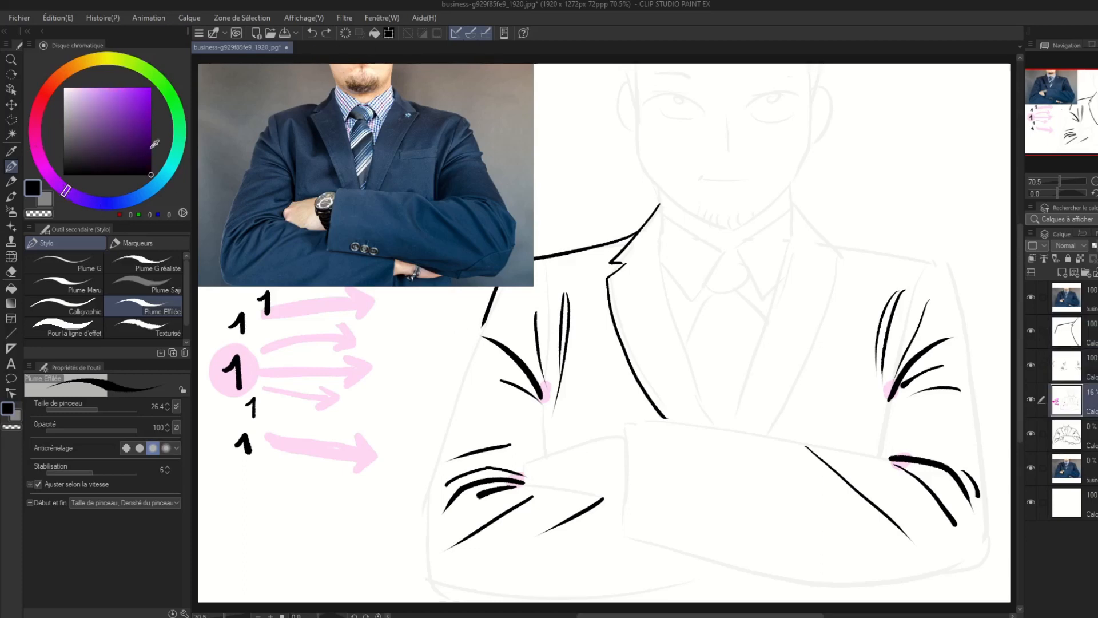
left_click_drag(151, 146, 173, 75)
mouse_move(426, 325)
left_mouse_down()
mouse_move(467, 328)
mouse_move(439, 347)
left_mouse_up()
- Outline the left sleeve in black on the outline layer, with bumps where the folds meet the edge
left_click(1087, 331)
left_click_drag(148, 166, 155, 182)
left_click_drag(481, 326, 475, 344)
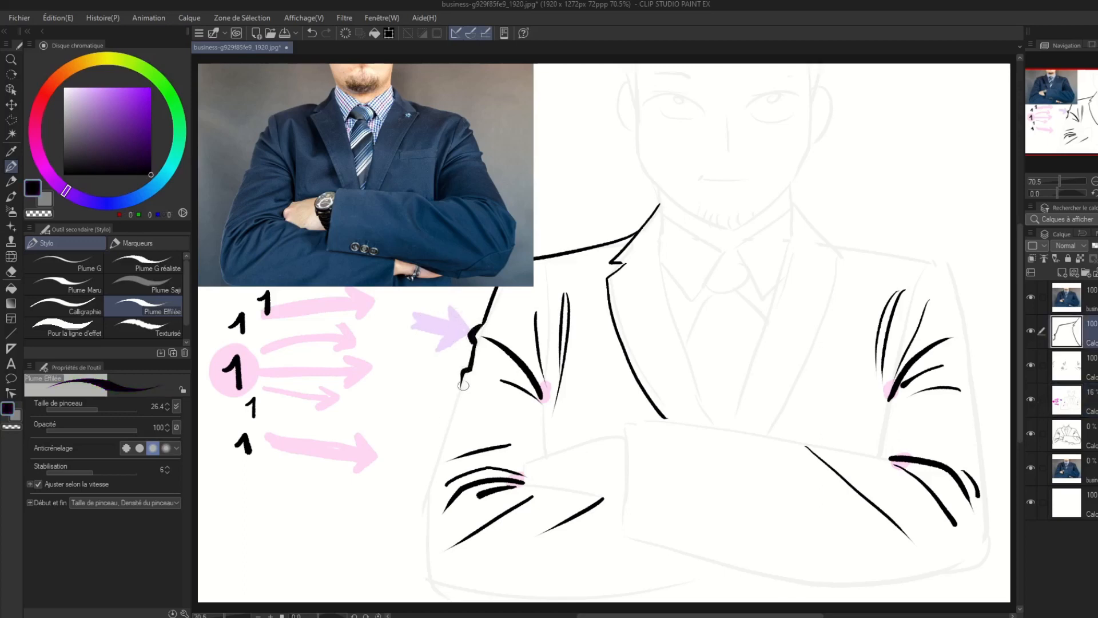
mouse_move(463, 385)
left_mouse_down()
mouse_move(428, 501)
mouse_move(444, 595)
mouse_move(610, 600)
left_mouse_up()
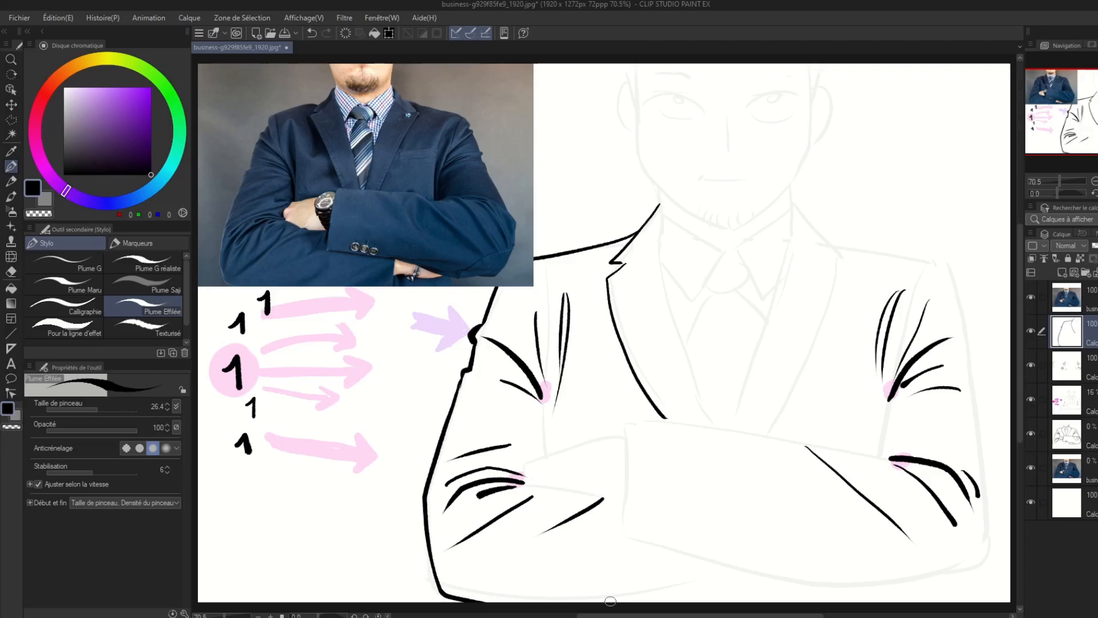
- Draw a violet arrow on the photo layer pointing at the upper sleeve of the man in the photo
left_click(151, 87)
left_click(1044, 286)
left_click_drag(240, 134, 249, 140)
mouse_move(244, 124)
left_mouse_down()
mouse_move(251, 140)
mouse_move(241, 130)
left_mouse_up()
- Outline the left wrist, cuff edge and wristwatch in black
left_click_drag(149, 128, 153, 177)
left_click_drag(523, 486, 626, 499)
left_click_drag(603, 433, 590, 449)
left_click_drag(589, 445, 533, 469)
- Outline the crossed front forearm in black, including its cuff, upper and lower edges and sleeve buttons
left_click_drag(641, 423, 625, 540)
left_click_drag(639, 422, 895, 459)
left_click_drag(893, 384, 881, 462)
left_click_drag(726, 566, 726, 600)
left_click_drag(649, 529, 722, 552)
mouse_move(626, 543)
left_mouse_down()
mouse_move(793, 582)
mouse_move(987, 580)
left_mouse_up()
left_click(312, 34)
left_click(312, 34)
- Outline the right sleeve and shoulder in black, with bumps where the folds reach the outer edge
left_click_drag(972, 390, 996, 488)
left_click_drag(996, 486, 987, 579)
left_click(313, 33)
left_click_drag(972, 391, 968, 337)
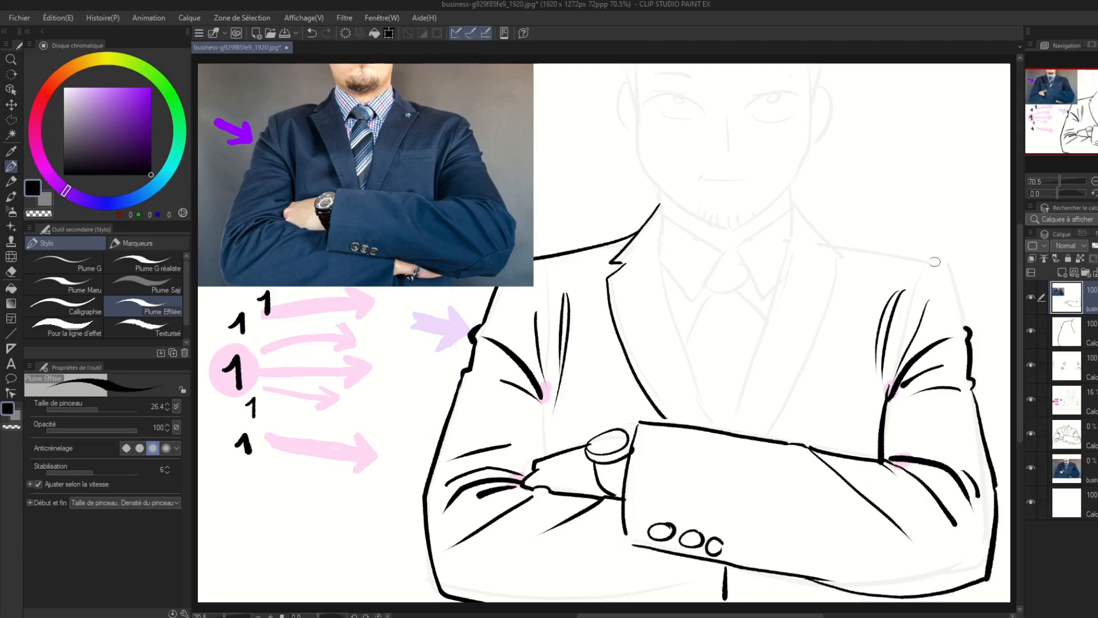
left_click_drag(937, 265, 968, 331)
left_click_drag(937, 265, 838, 247)
- Draw the right lapel, inner jacket edges, shirt collar and tie in black
left_click_drag(792, 197, 845, 251)
left_click_drag(841, 266, 769, 433)
left_click_drag(793, 204, 722, 430)
left_click_drag(661, 216, 718, 430)
left_click_drag(663, 278, 720, 255)
left_click_drag(670, 221, 729, 253)
left_click_drag(794, 201, 732, 252)
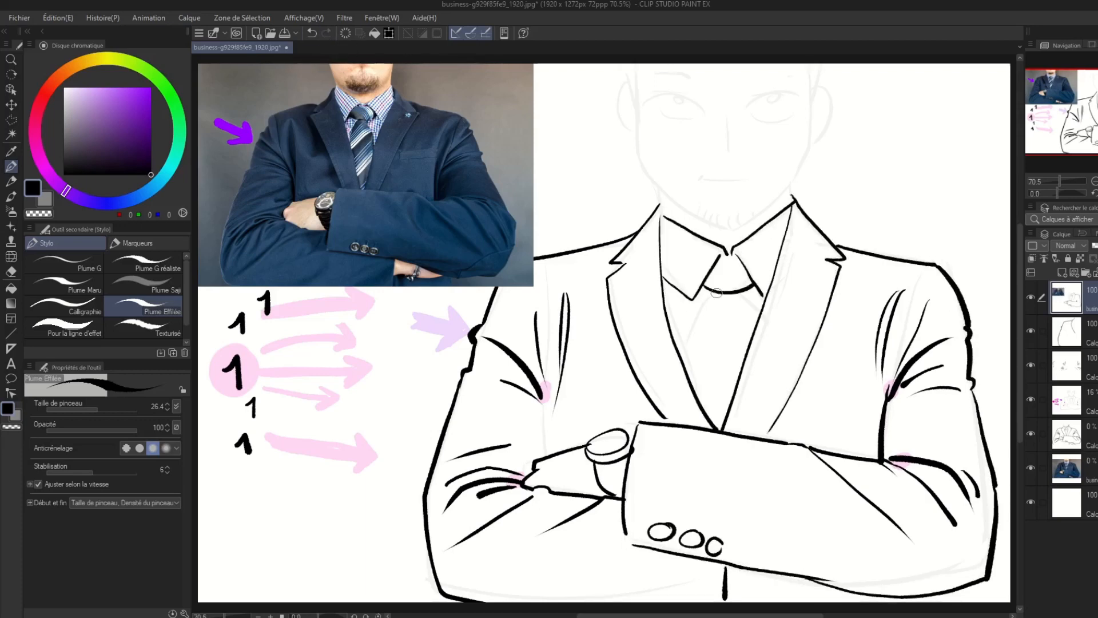
left_click_drag(713, 295, 682, 352)
- Write a violet plus sign and an underlined "SIMPLES" below the arrows on the faded sketch layer
left_click(1067, 400)
left_click_drag(148, 93, 161, 77)
left_click_drag(304, 487, 305, 523)
left_click_drag(287, 505, 327, 504)
mouse_move(280, 537)
left_mouse_down()
mouse_move(267, 565)
mouse_move(418, 570)
left_mouse_up()
- Draw the man's neck, jaw, mouth and nose base in black on the photo layer
left_click(1067, 297)
left_click_drag(147, 169, 158, 182)
left_click_drag(662, 189, 662, 220)
left_click_drag(794, 182, 794, 200)
left_click_drag(645, 166, 726, 230)
left_click_drag(726, 230, 793, 188)
left_click_drag(718, 179, 757, 175)
left_click_drag(716, 152, 742, 155)
- Draw the eyes, eyebrows, sides of the face, ears and sideburns in black over the faded sketch
left_click_drag(653, 101, 801, 103)
left_click_drag(660, 114, 702, 116)
left_click_drag(647, 85, 710, 87)
mouse_move(747, 91)
left_mouse_down()
mouse_move(798, 79)
mouse_move(745, 91)
left_mouse_up()
left_click_drag(636, 66, 634, 133)
left_click_drag(634, 127, 645, 169)
left_click_drag(815, 117, 796, 179)
left_click_drag(825, 92, 817, 140)
left_click_drag(824, 66, 816, 117)
- Add the nose bridge and darken the details of both eyes in black
mouse_move(728, 98)
left_mouse_down()
mouse_move(730, 139)
mouse_move(699, 118)
left_mouse_up()
left_click_drag(733, 100, 734, 132)
left_click_drag(761, 120, 784, 126)
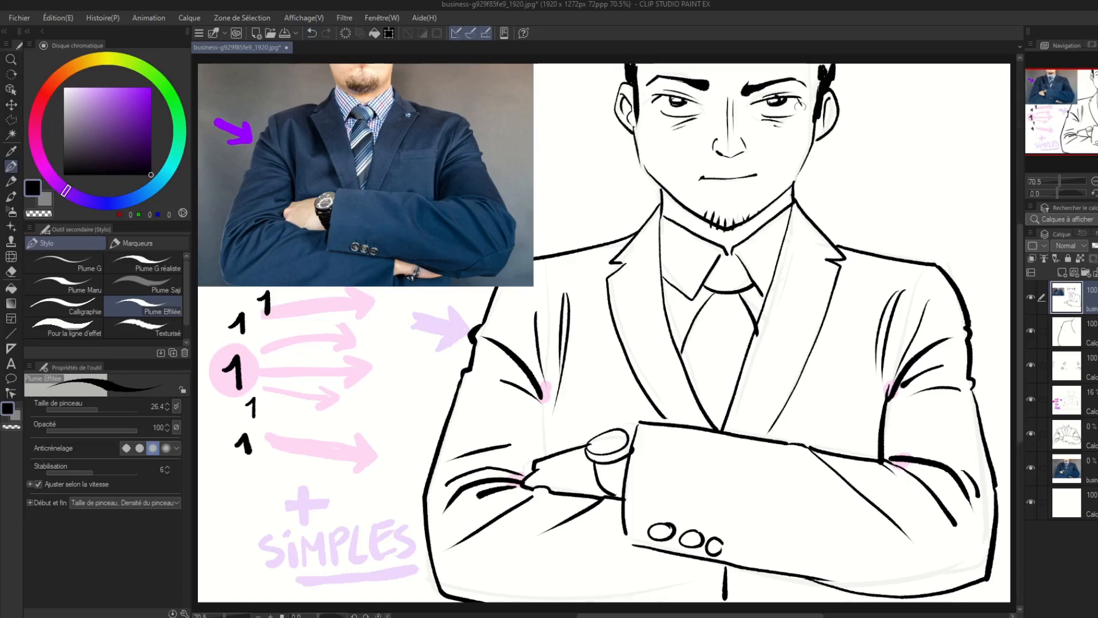
left_click_drag(670, 100, 693, 105)
left_click_drag(767, 102, 788, 106)
- Add the remaining black lines at the collar, left side of the torso, jacket bottom and brow
left_click_drag(755, 217, 741, 239)
left_click_drag(546, 404, 549, 454)
left_click_drag(727, 585, 796, 581)
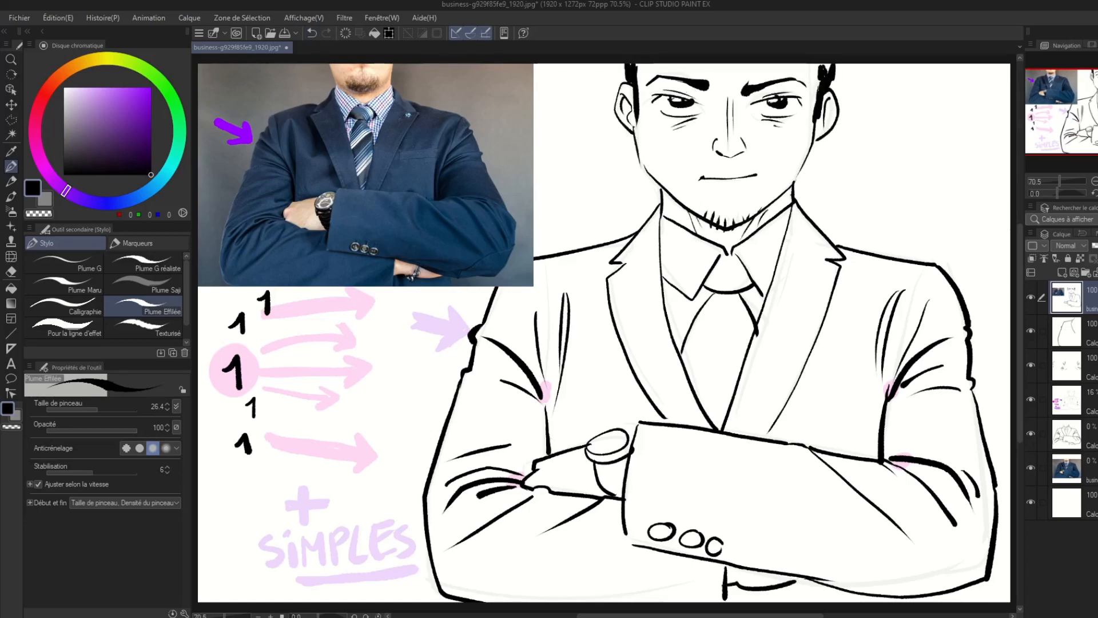
left_click_drag(722, 97, 727, 103)
left_click_drag(725, 64, 727, 84)
left_click_drag(735, 63, 733, 69)
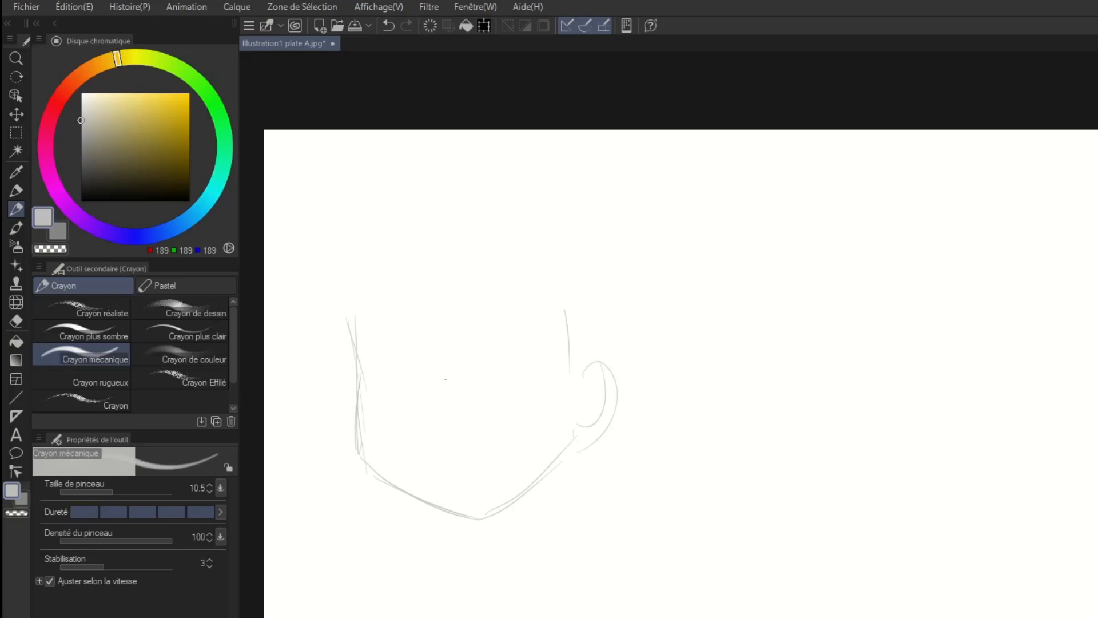
- Sketch the face's centre line, nose and two round eyes in light grey with the Crayon mécanique
left_click_drag(408, 312, 433, 440)
left_click_drag(422, 409, 464, 515)
left_click_drag(365, 371, 408, 365)
left_click_drag(369, 399, 419, 399)
left_click_drag(418, 369, 420, 396)
left_click_drag(481, 348, 539, 352)
left_click_drag(486, 390, 550, 374)
left_click_drag(428, 421, 444, 465)
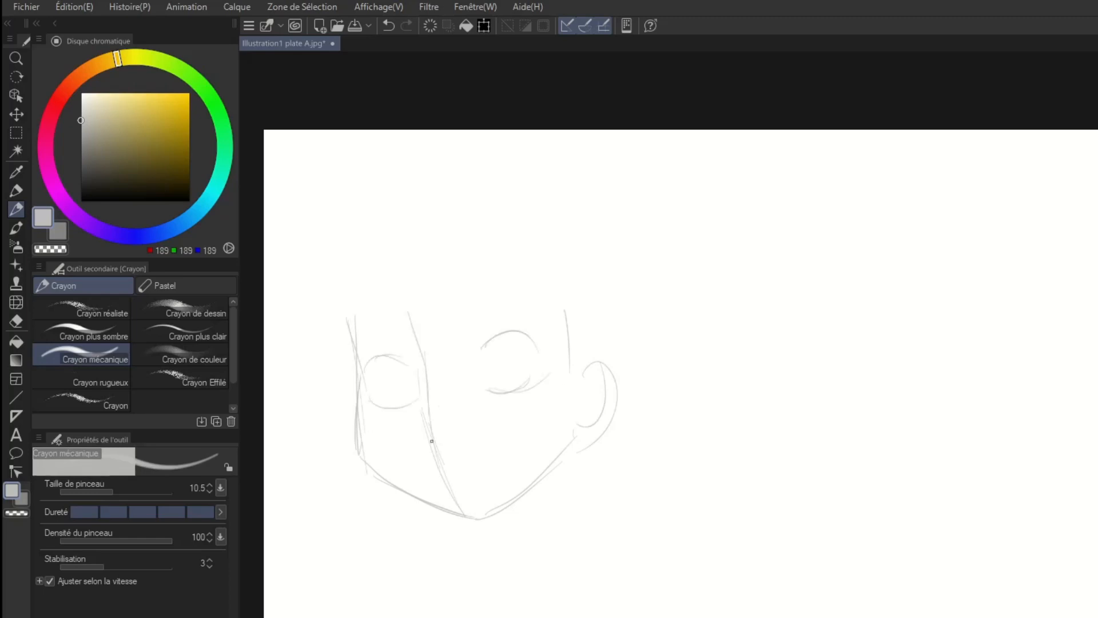
- Sketch the boy's spiky hair, neck and open shirt collar in light grey
left_click_drag(339, 295, 411, 344)
left_click_drag(377, 286, 491, 326)
left_click_drag(450, 289, 565, 319)
mouse_move(406, 205)
left_mouse_down()
mouse_move(554, 171)
mouse_move(624, 285)
left_mouse_up()
left_click_drag(549, 465, 564, 525)
left_click_drag(472, 553, 562, 533)
left_click_drag(608, 496, 576, 566)
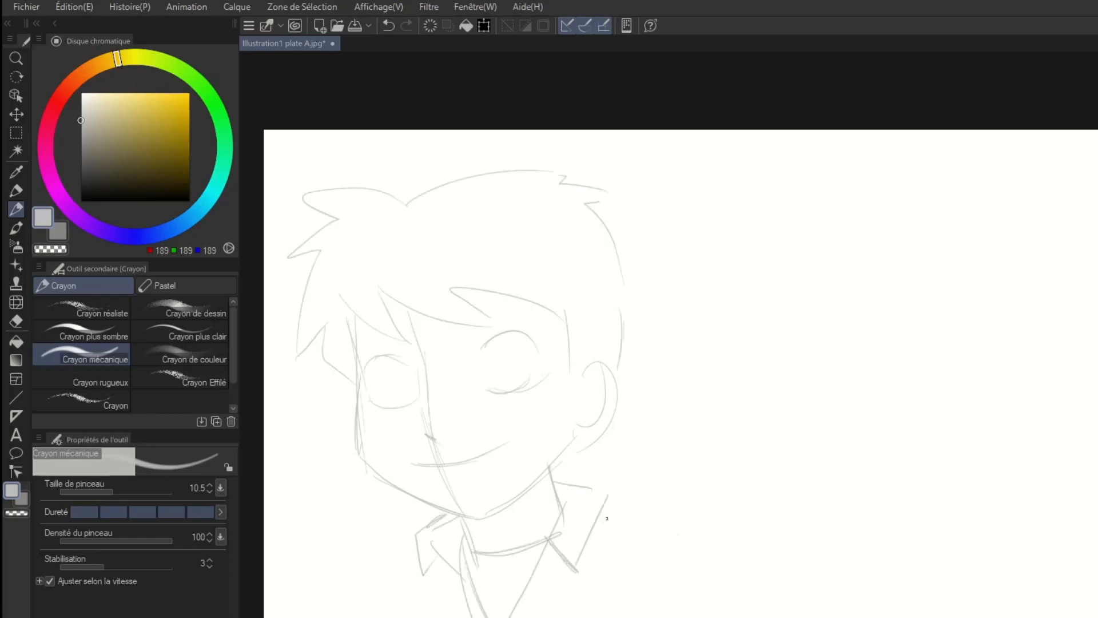
- Refine the ear and face contour and strengthen the lower eye line in light grey
left_click_drag(582, 374, 577, 436)
left_click_drag(358, 375, 410, 502)
left_click_drag(376, 406, 412, 406)
- Erase the curved mouth, redraw it straighter, and sketch both shoulders in light grey
key("e")
left_click_drag(410, 461, 509, 443)
key("p")
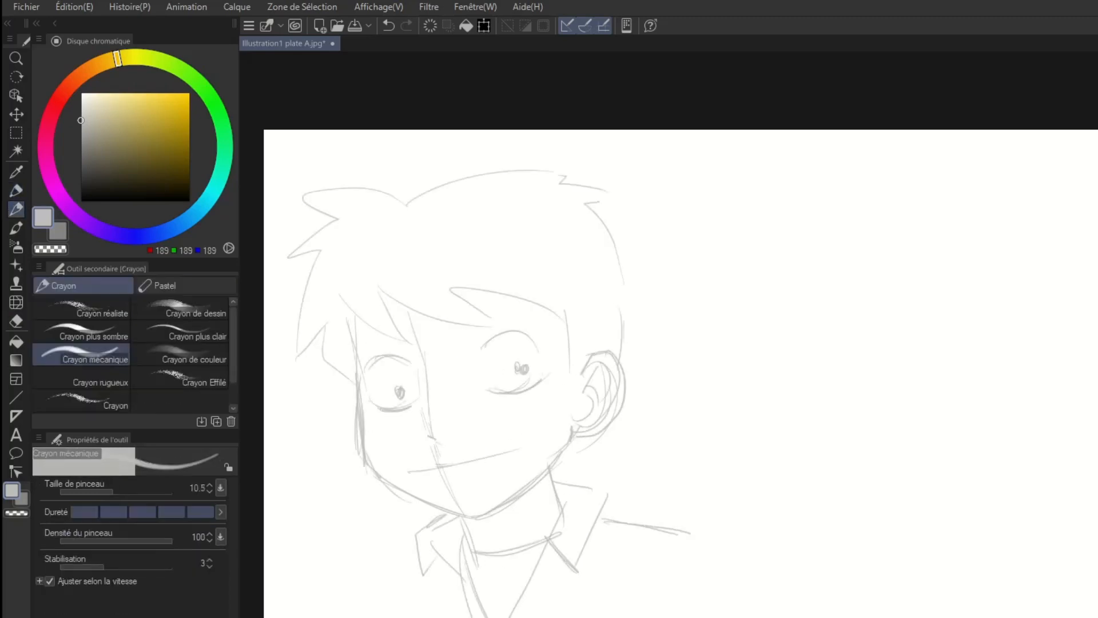
left_click_drag(688, 535, 754, 617)
left_click_drag(421, 551, 365, 617)
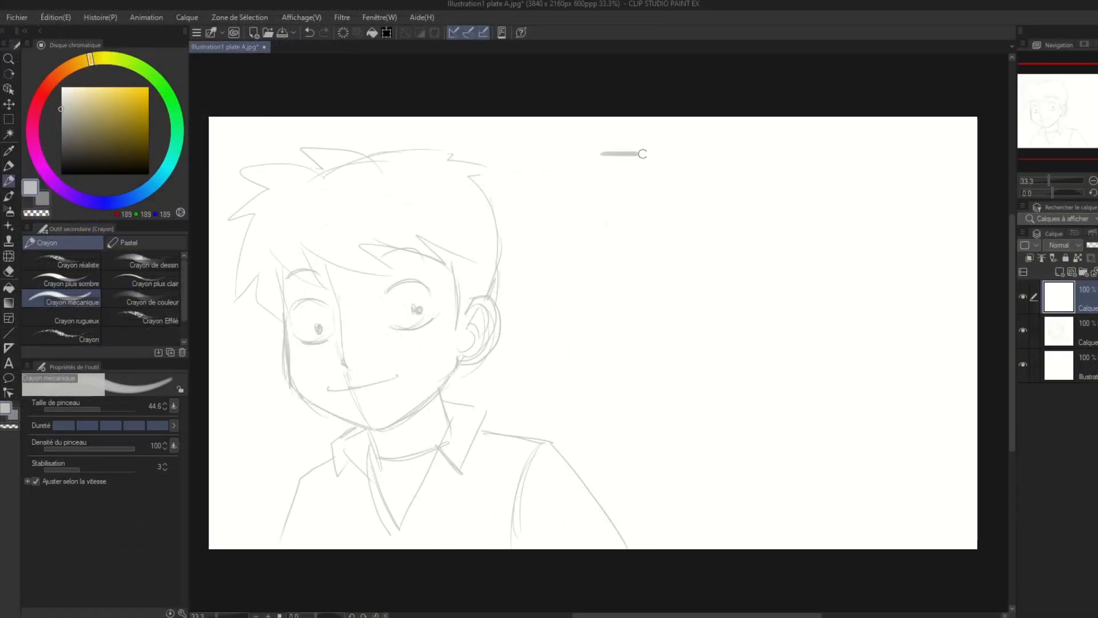
- Draw a thick grey test stroke and a black one below it beside the character with the Crayon mécanique
left_click_drag(643, 153, 867, 152)
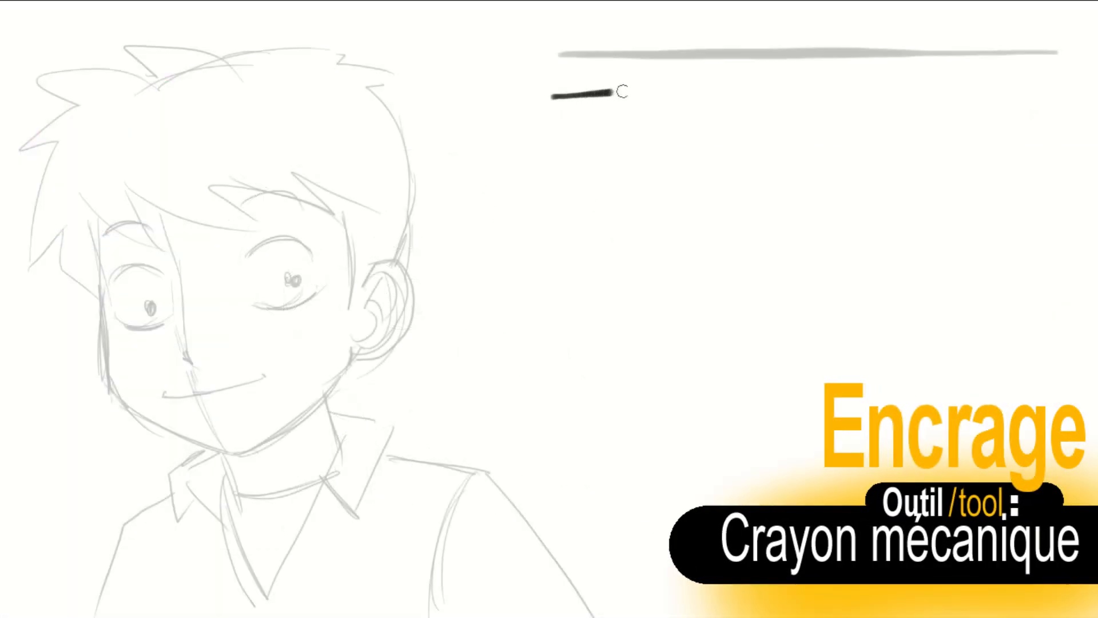
left_click_drag(622, 92, 1005, 91)
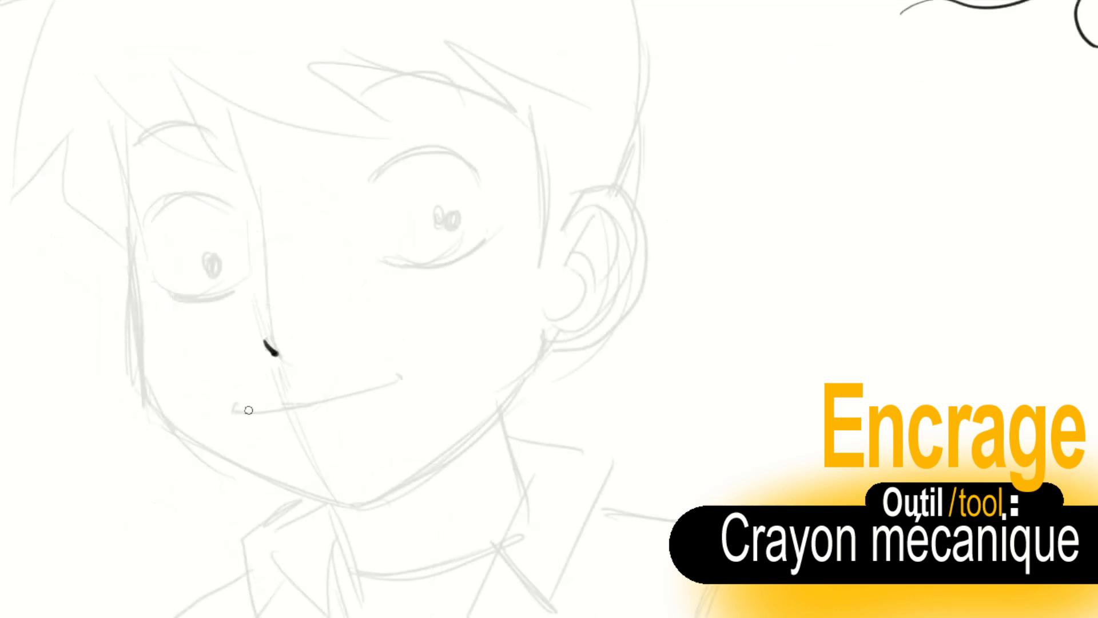
- Ink the smile and the left eye's upper lid in black and try the right eye's upper lid
left_click_drag(286, 408, 396, 377)
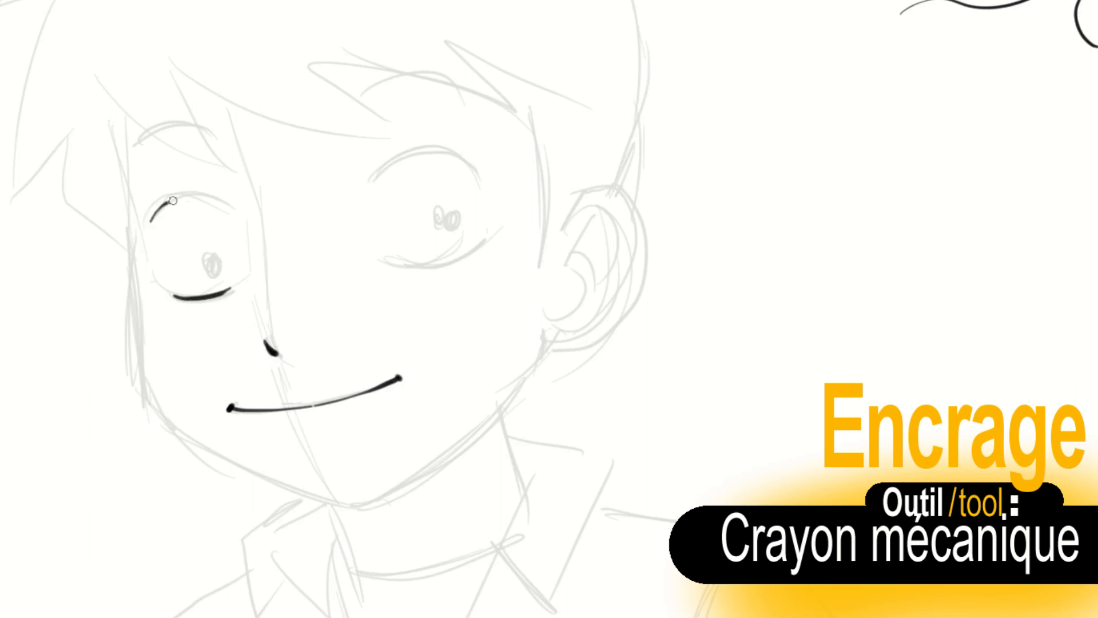
left_click_drag(173, 200, 226, 204)
key("ctrl+z")
left_click_drag(148, 231, 161, 210)
mouse_move(371, 183)
left_mouse_down()
mouse_move(498, 186)
mouse_move(405, 158)
left_mouse_up()
key("ctrl+z")
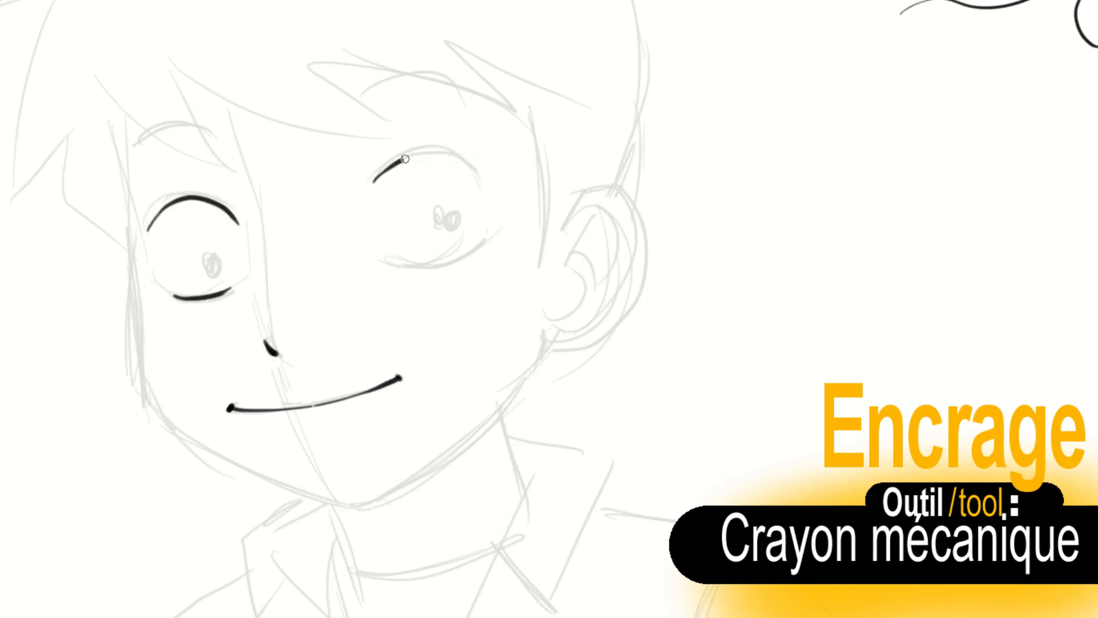